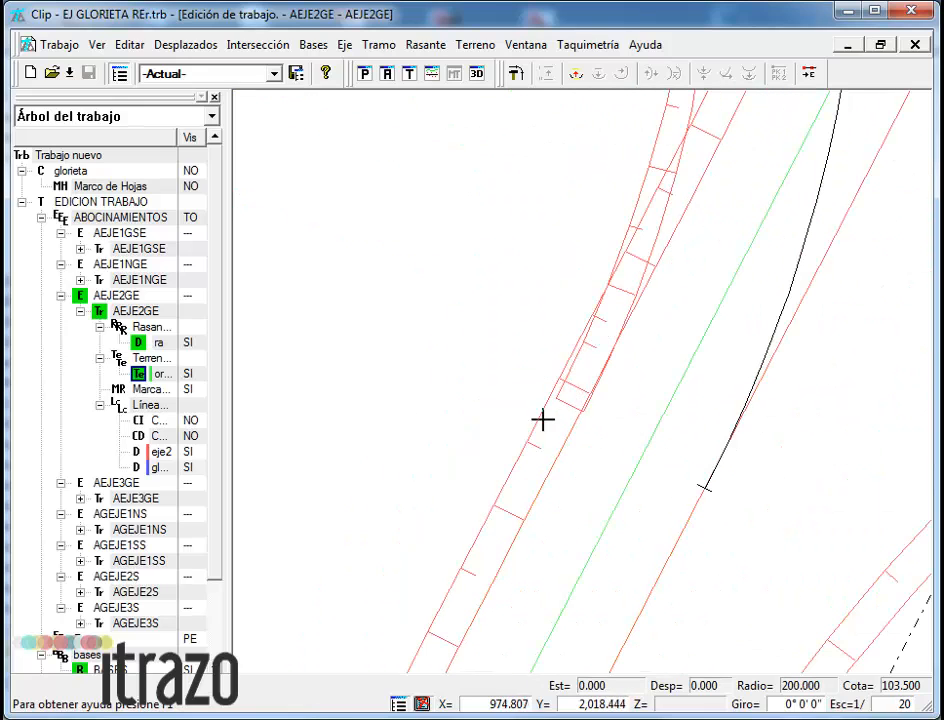
- Make the AEJE1GSE alignment at the south-west roundabout entry current and open its automatic generation of widths and superelevations (Anchos y peraltes)
{"action": "scroll", "coordinate": [590, 420], "scroll_direction": "down", "scroll_amount": 4}
{"action": "middle_click_drag", "start_coordinate": [510, 156], "coordinate": [352, 293]}
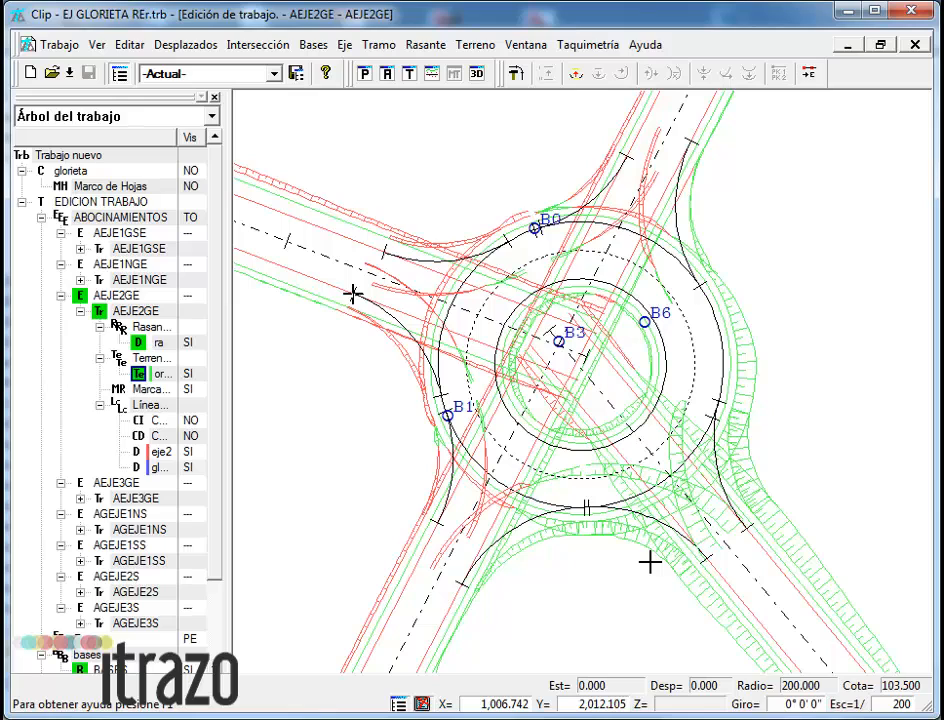
{"action": "scroll", "coordinate": [450, 553], "scroll_direction": "up", "scroll_amount": 1}
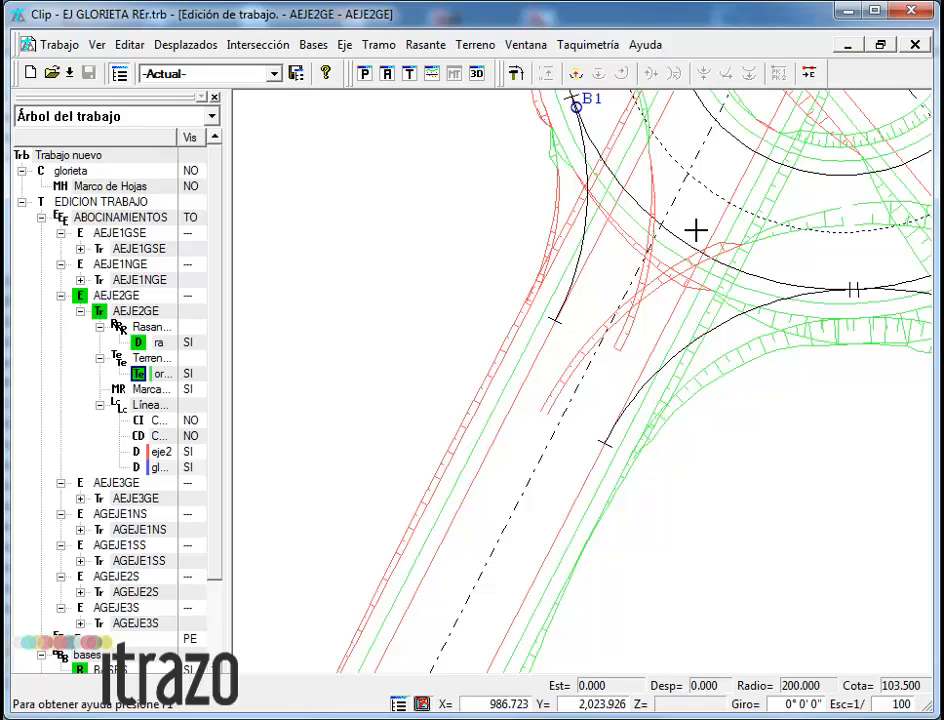
{"action": "left_click", "coordinate": [725, 320]}
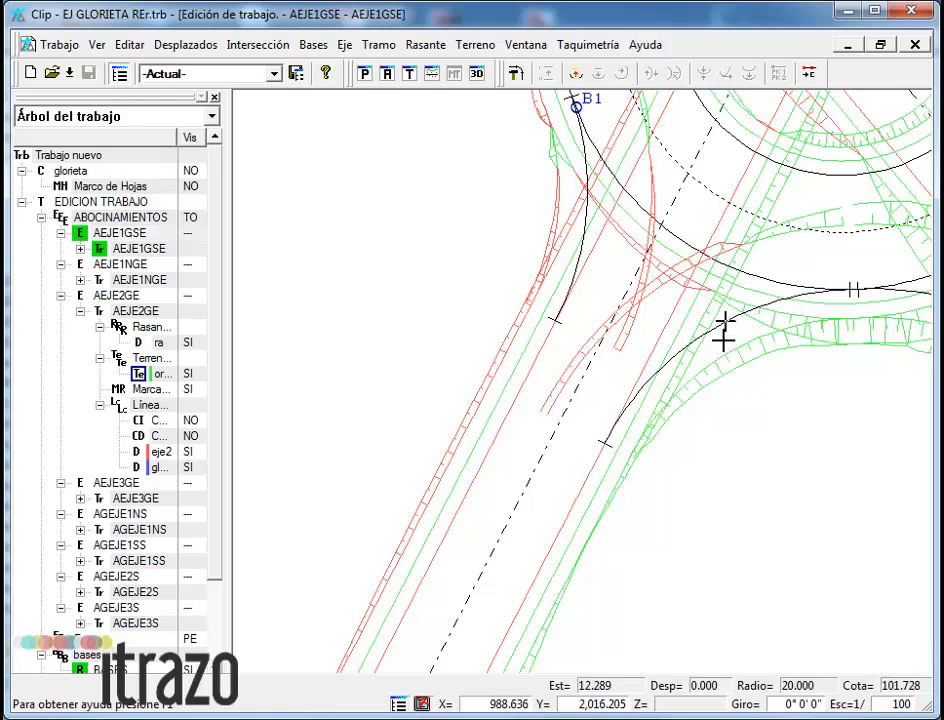
{"action": "right_click", "coordinate": [135, 250]}
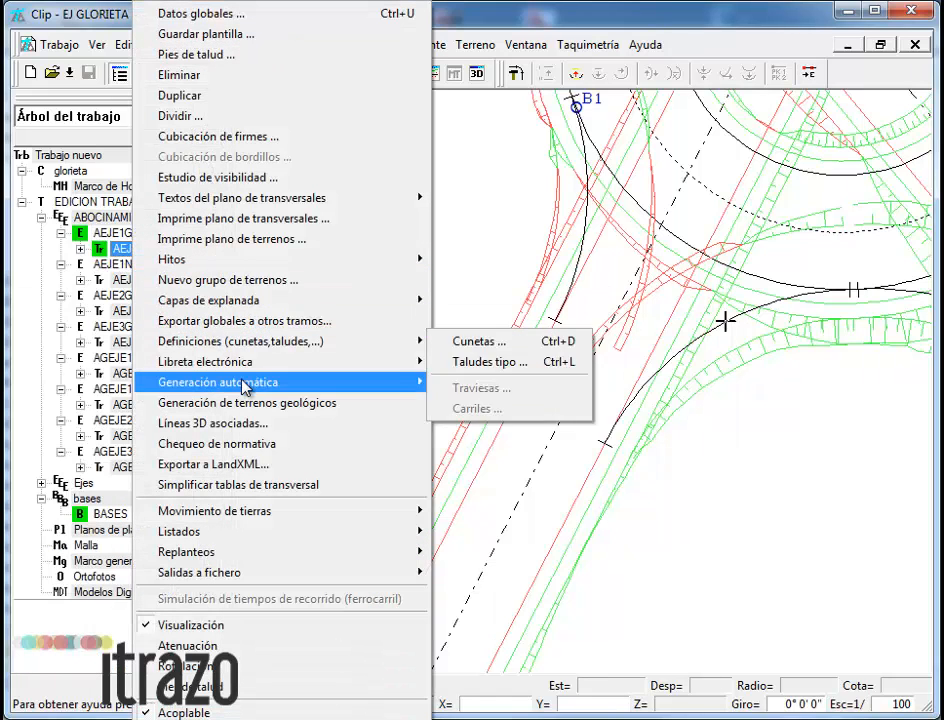
{"action": "mouse_move", "coordinate": [258, 386]}
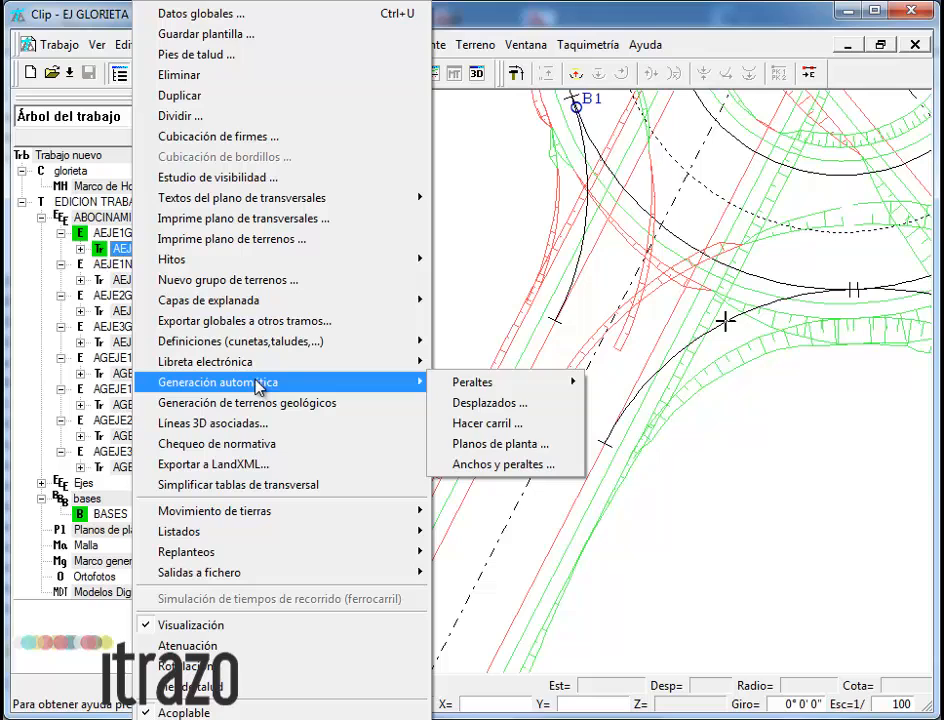
{"action": "left_click", "coordinate": [484, 465]}
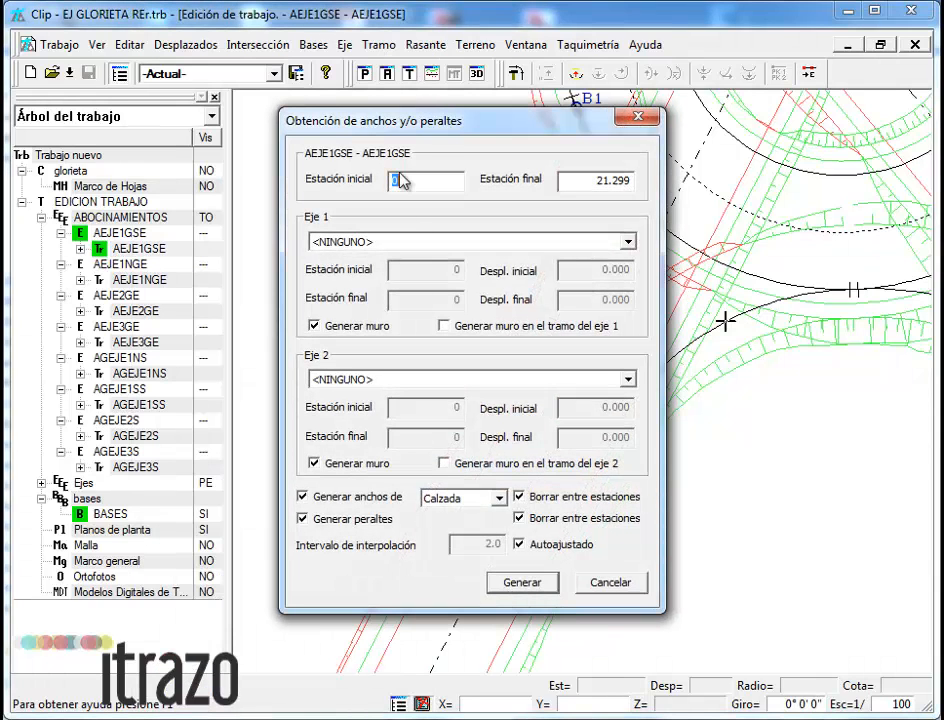
- Set EJE1 as Eje 1 and GLORIETA as Eje 2 for the AEJE1GSE widths and superelevations
{"action": "left_click_drag", "start_coordinate": [451, 133], "coordinate": [186, 165]}
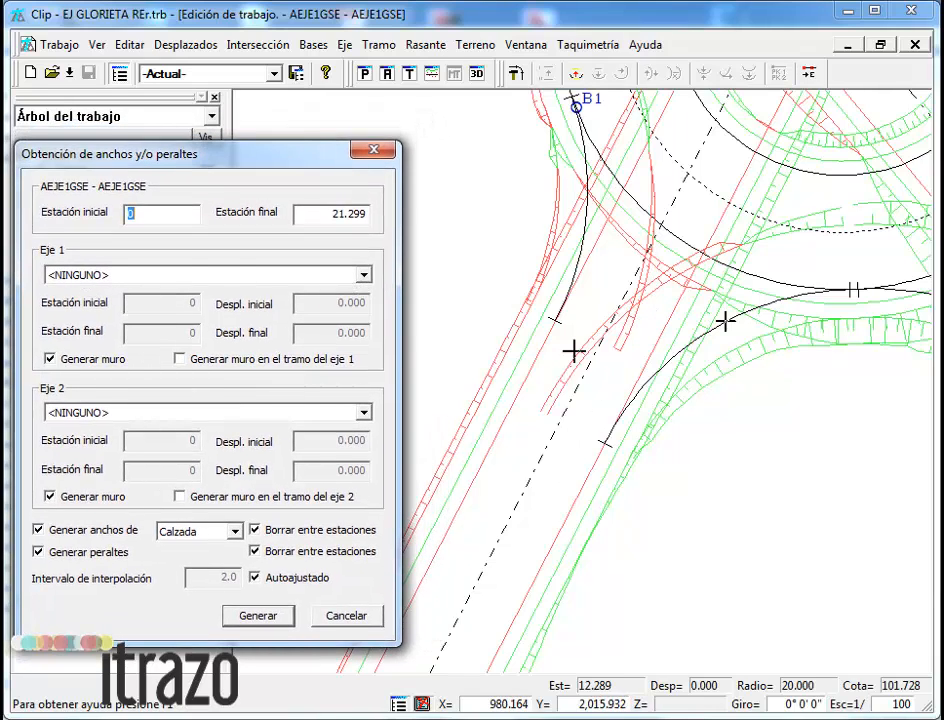
{"action": "left_click", "coordinate": [363, 274]}
{"action": "left_click", "coordinate": [183, 320]}
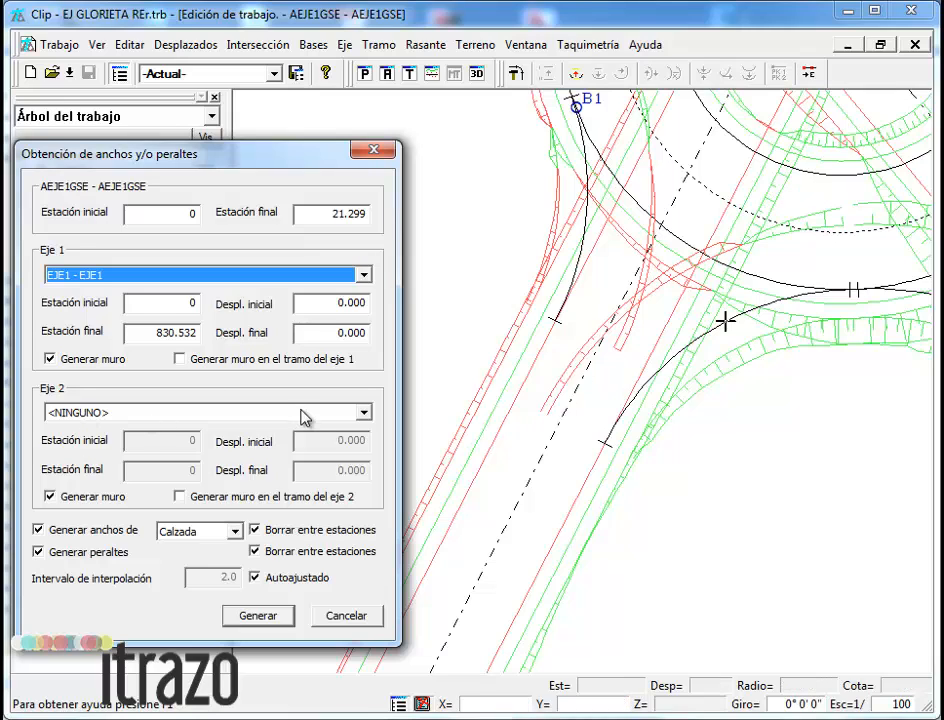
{"action": "left_click", "coordinate": [364, 413]}
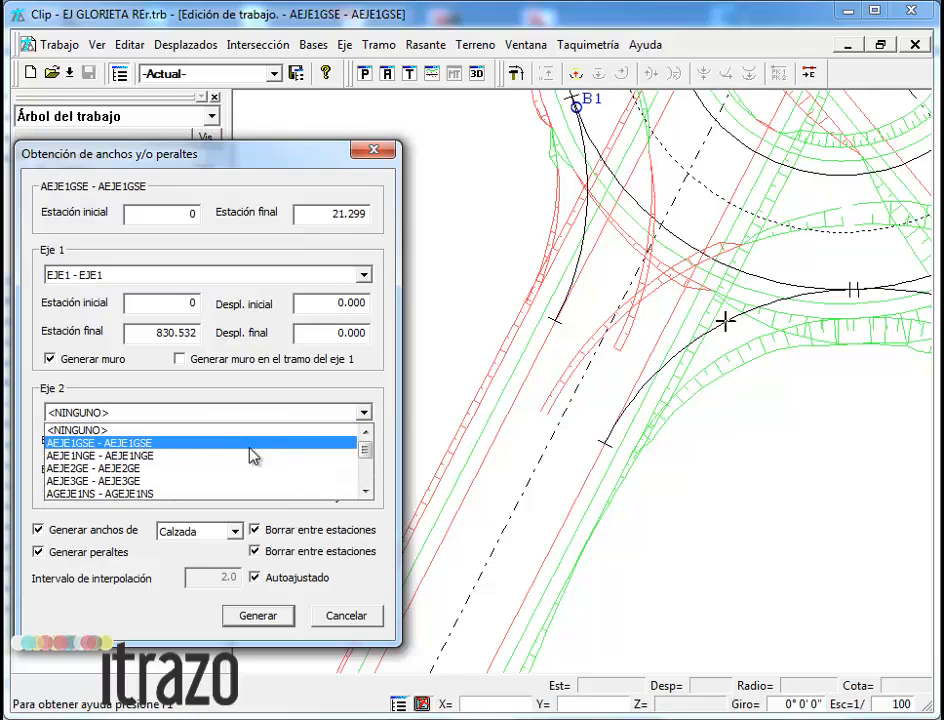
{"action": "scroll", "coordinate": [196, 490], "scroll_direction": "down", "scroll_amount": 2}
{"action": "left_click", "coordinate": [193, 494]}
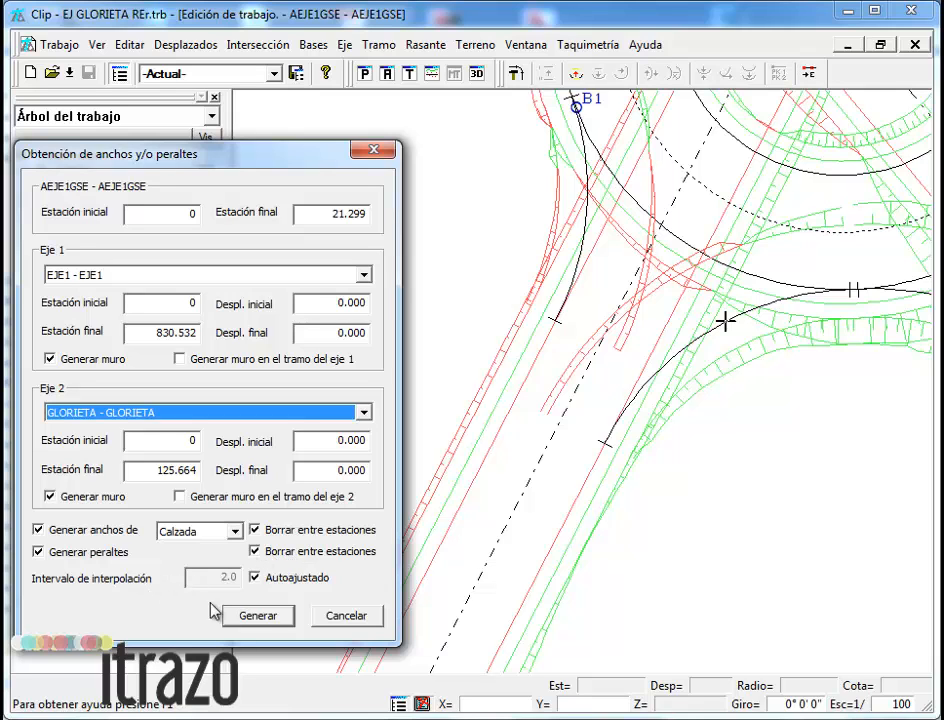
- Generate the AEJE1GSE widths and superelevations, review the junction data table and accept it
{"action": "left_click", "coordinate": [258, 616]}
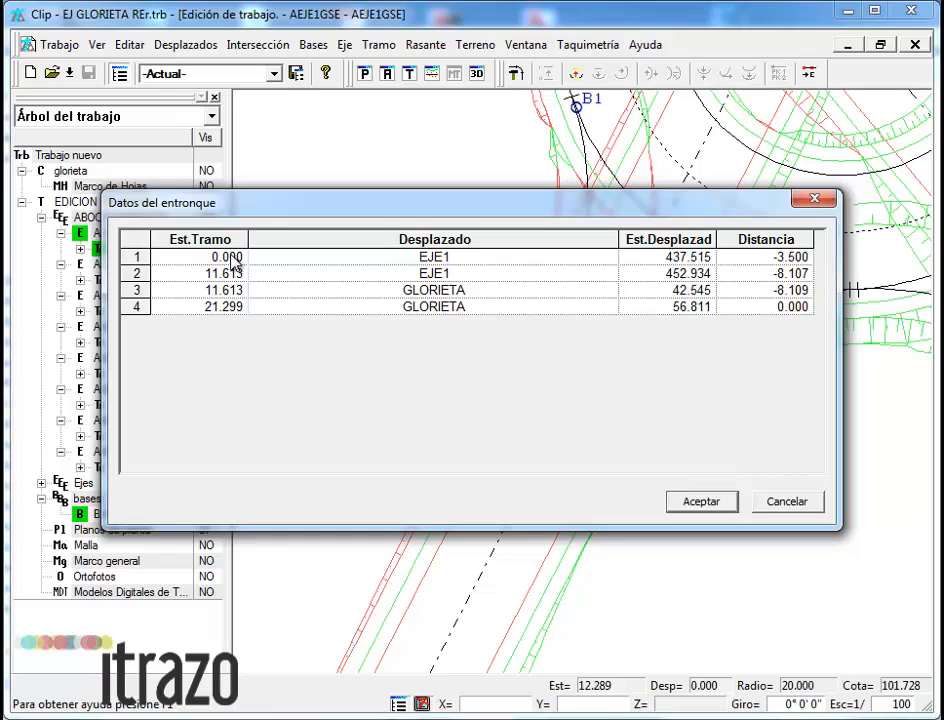
{"action": "left_click_drag", "start_coordinate": [537, 211], "coordinate": [586, 494]}
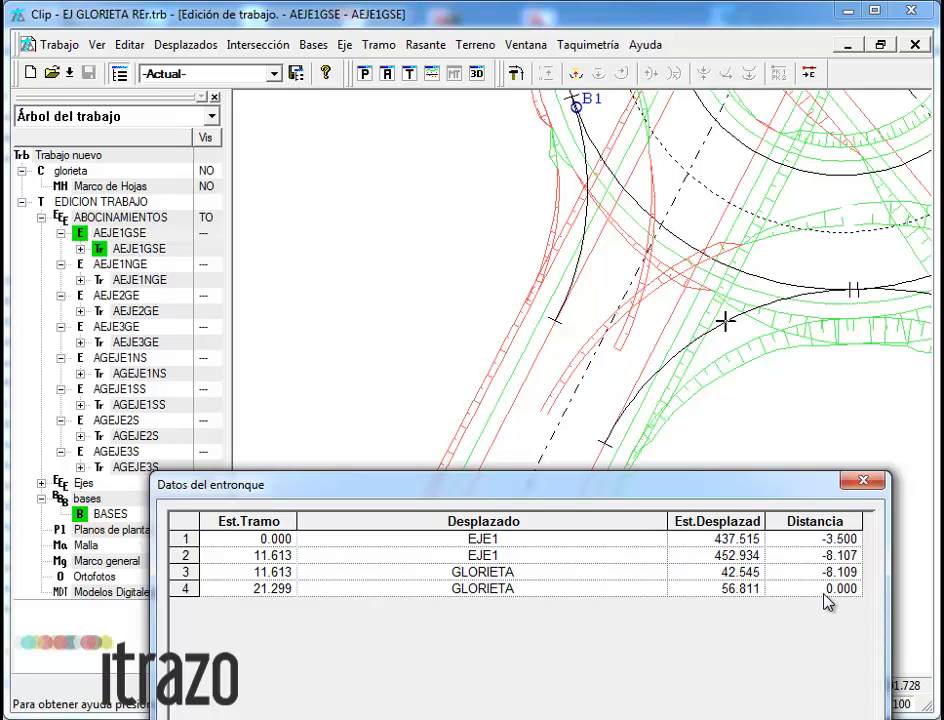
{"action": "left_click_drag", "start_coordinate": [760, 484], "coordinate": [786, 206]}
{"action": "left_click", "coordinate": [781, 508]}
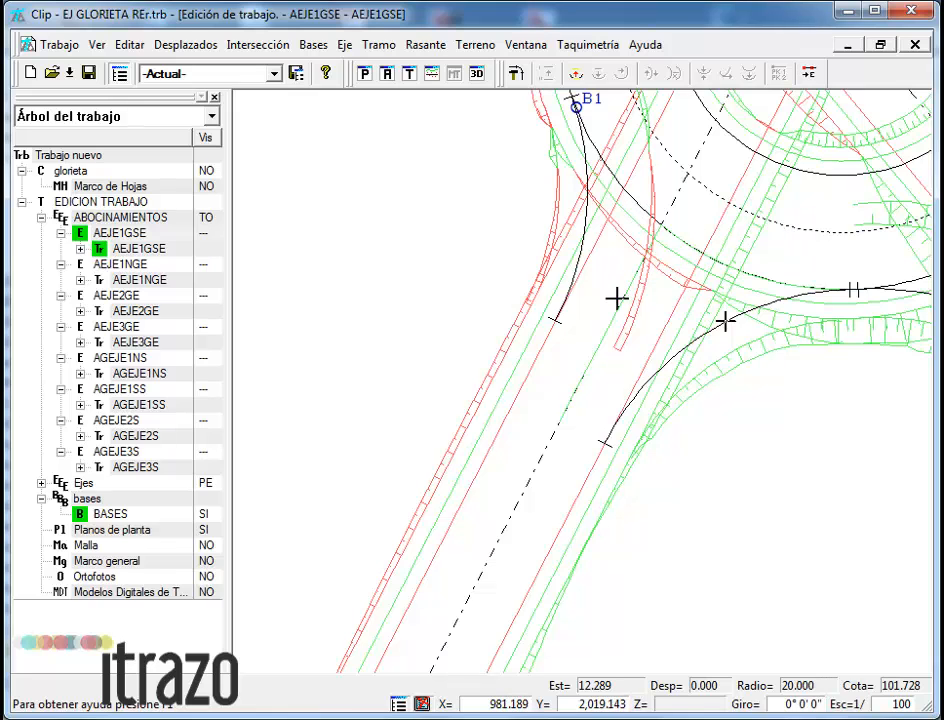
- Make the AGEJE3S alignment at the south-east roundabout exit current and open its automatic generation of widths and superelevations
{"action": "scroll", "coordinate": [754, 367], "scroll_direction": "down", "scroll_amount": 2}
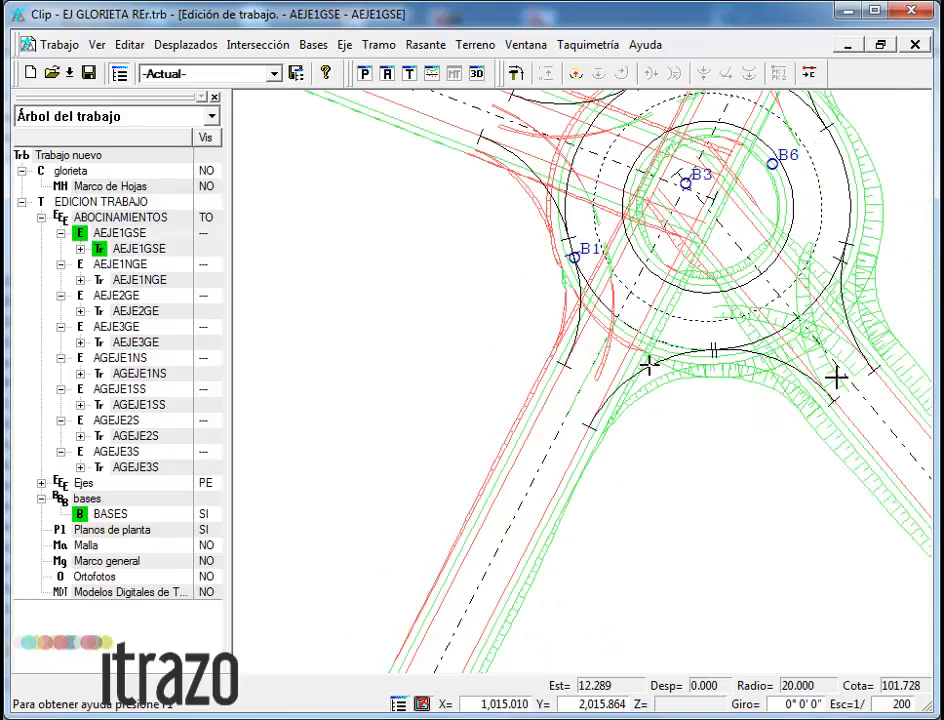
{"action": "scroll", "coordinate": [569, 381], "scroll_direction": "up", "scroll_amount": 2}
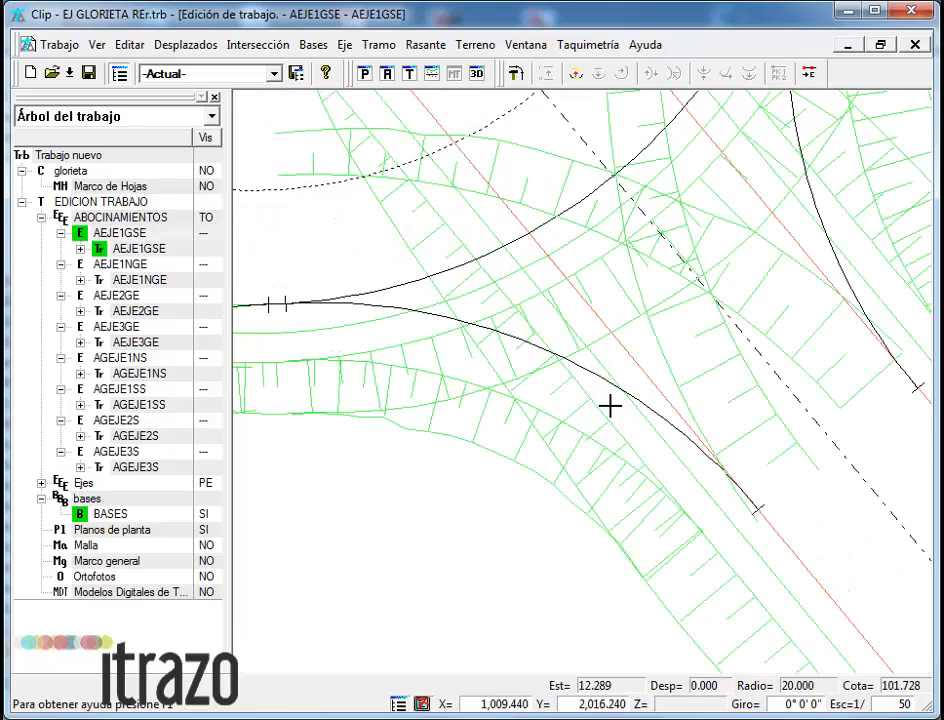
{"action": "scroll", "coordinate": [601, 374], "scroll_direction": "up", "scroll_amount": 2}
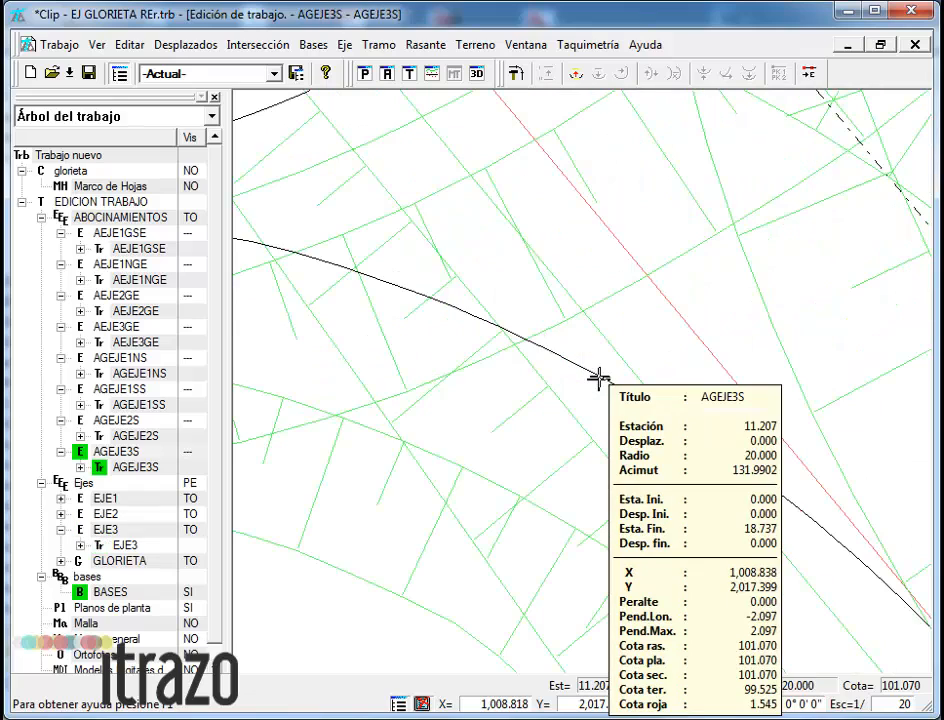
{"action": "scroll", "coordinate": [601, 378], "scroll_direction": "down", "scroll_amount": 2}
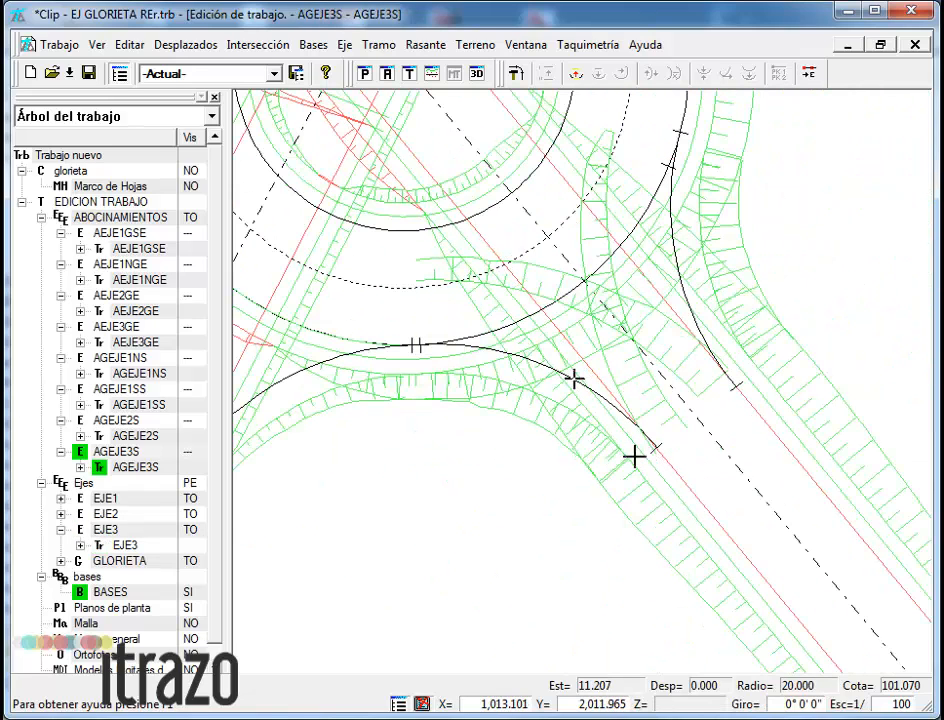
{"action": "right_click", "coordinate": [136, 467]}
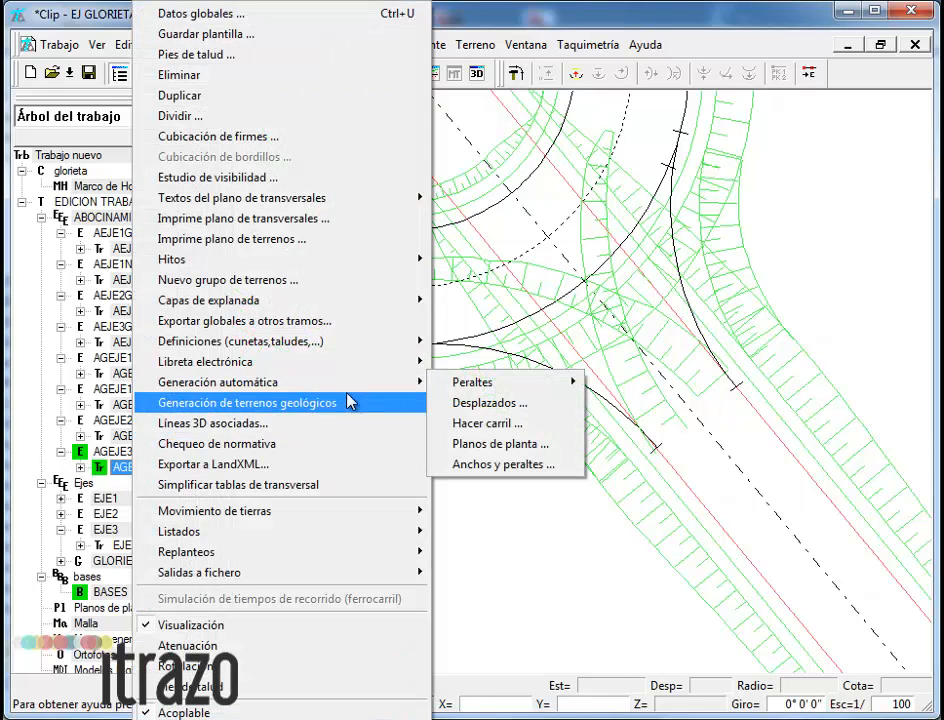
{"action": "left_click", "coordinate": [492, 466]}
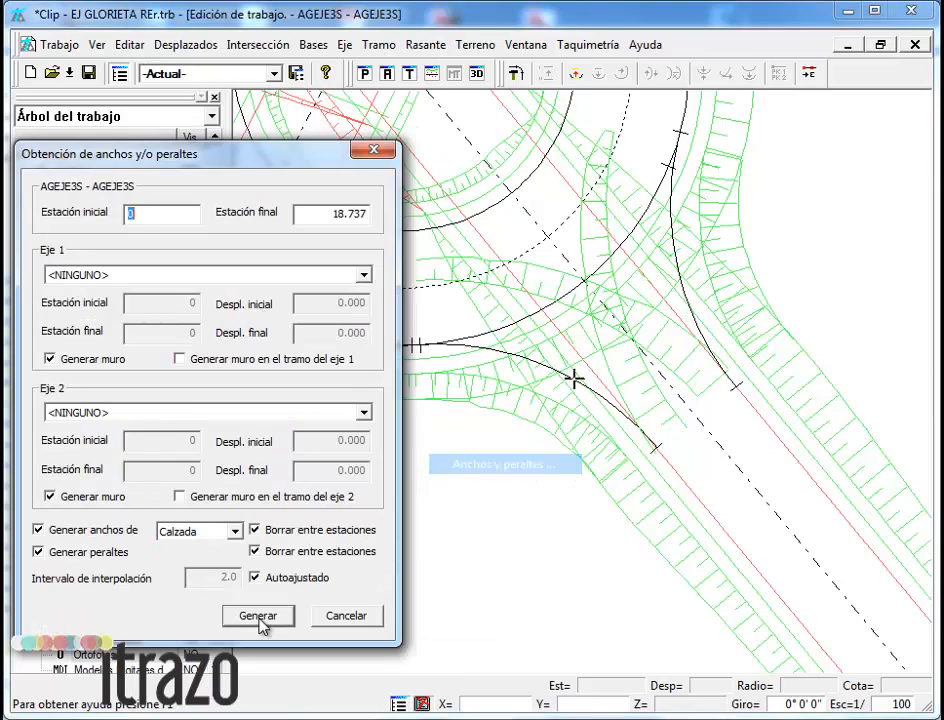
- Generate the AGEJE3S widths and superelevations with GLORIETA as Eje 1 and EJE3 as Eje 2, accepting the junction data
{"action": "left_click", "coordinate": [364, 275]}
{"action": "scroll", "coordinate": [310, 320], "scroll_direction": "down", "scroll_amount": 2}
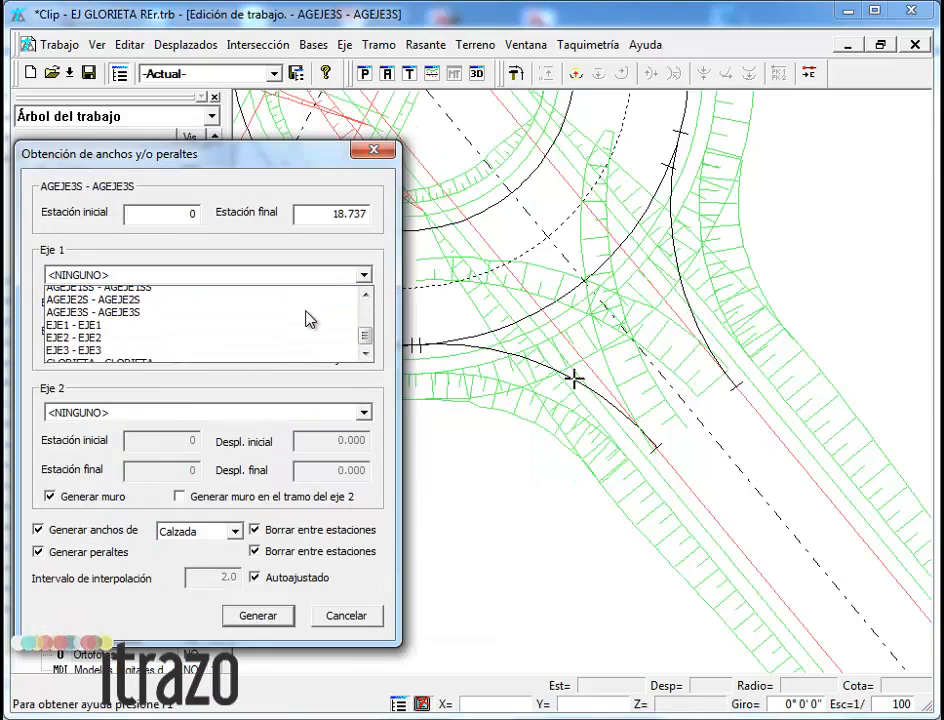
{"action": "left_click", "coordinate": [201, 357]}
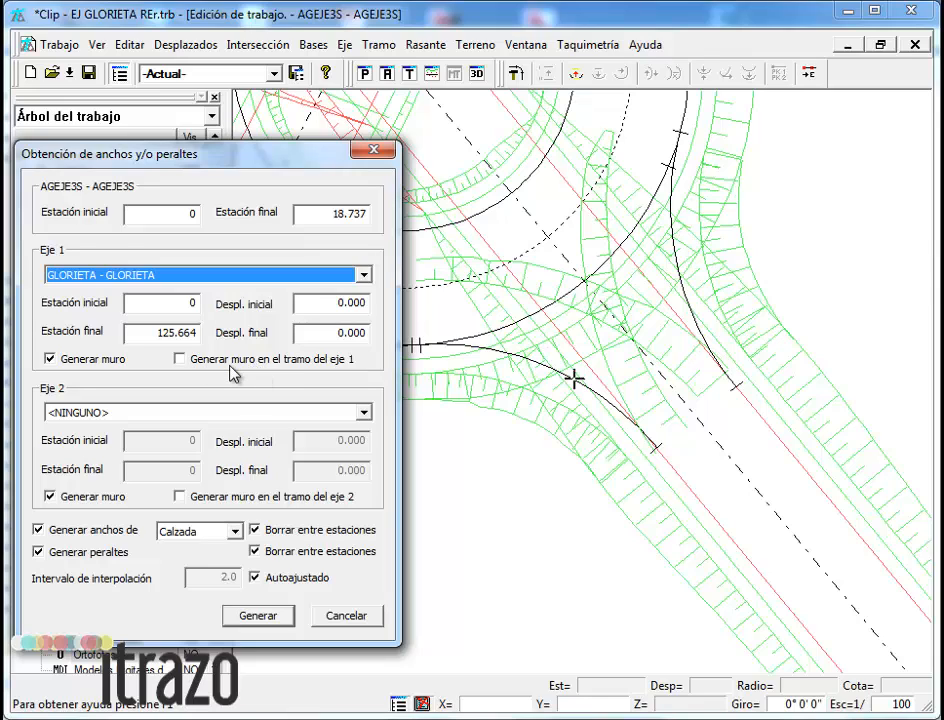
{"action": "left_click", "coordinate": [366, 413]}
{"action": "left_click", "coordinate": [122, 481]}
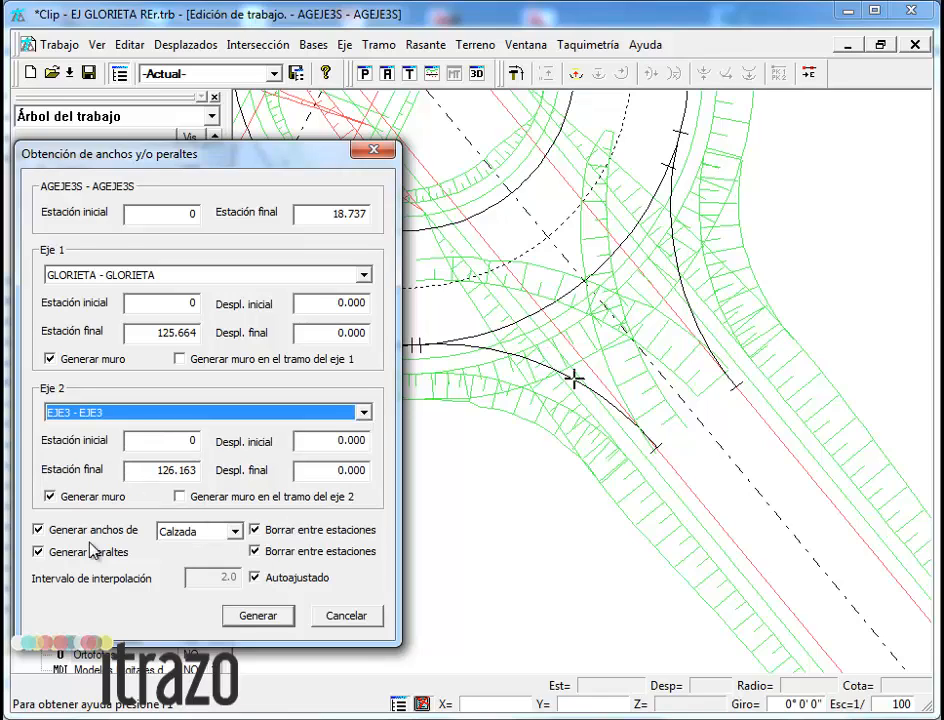
{"action": "left_click", "coordinate": [257, 616]}
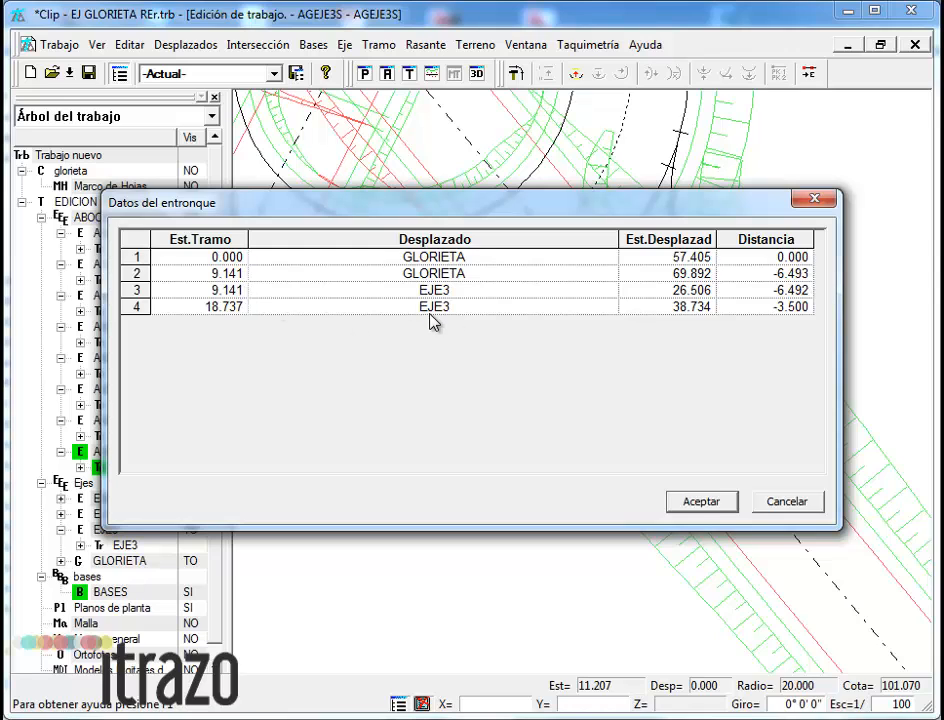
{"action": "left_click", "coordinate": [706, 506]}
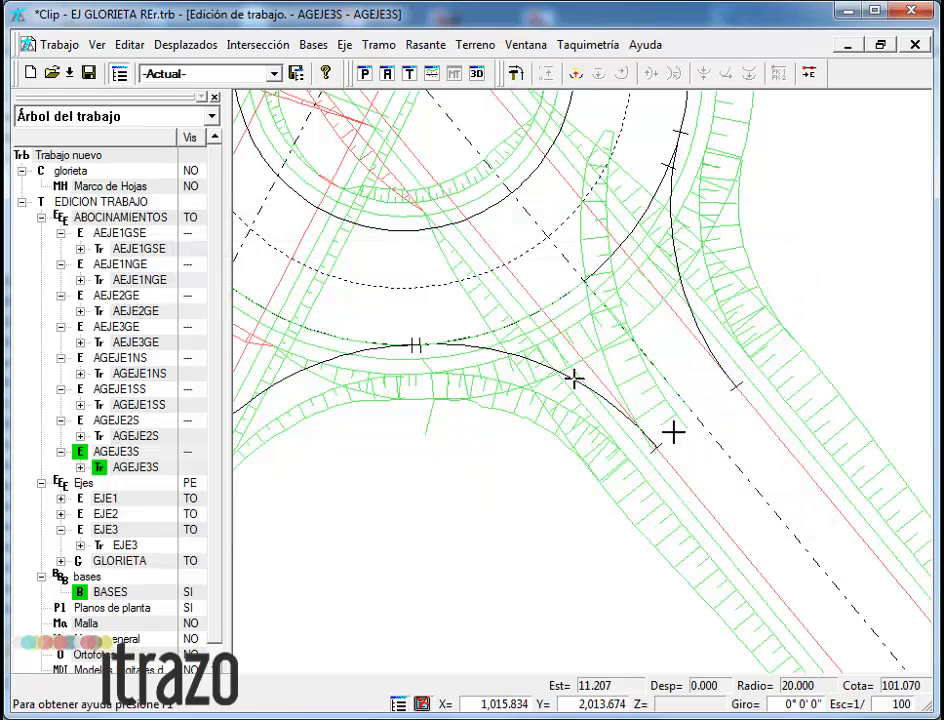
- Make the AEJE3GE alignment on the opposite side of EJE3 current and open its automatic generation of widths and superelevations
{"action": "scroll", "coordinate": [708, 312], "scroll_direction": "up", "scroll_amount": 2}
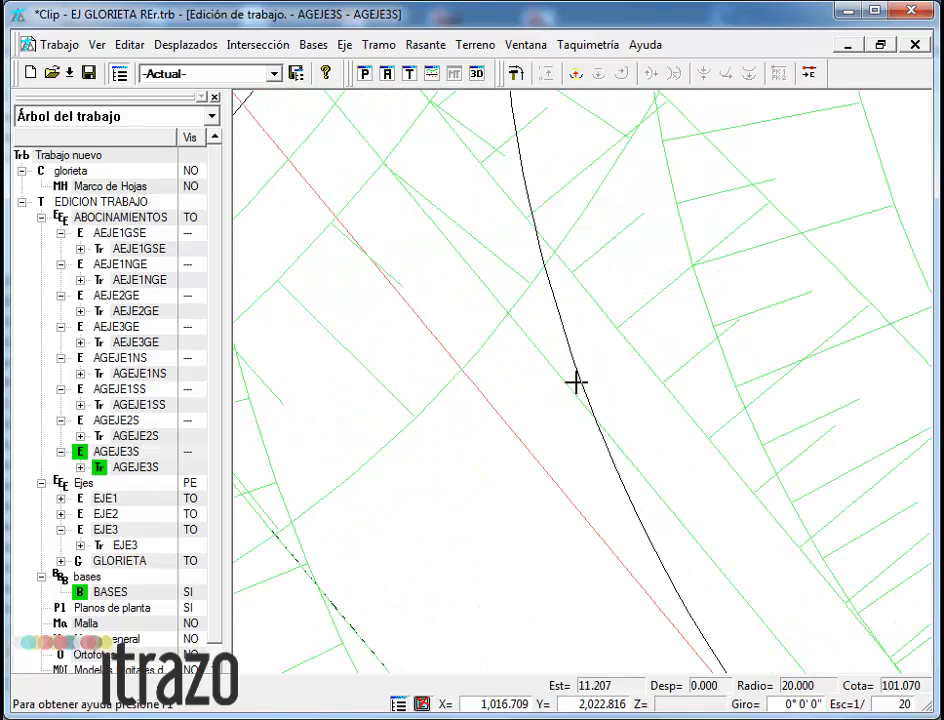
{"action": "left_click", "coordinate": [558, 312]}
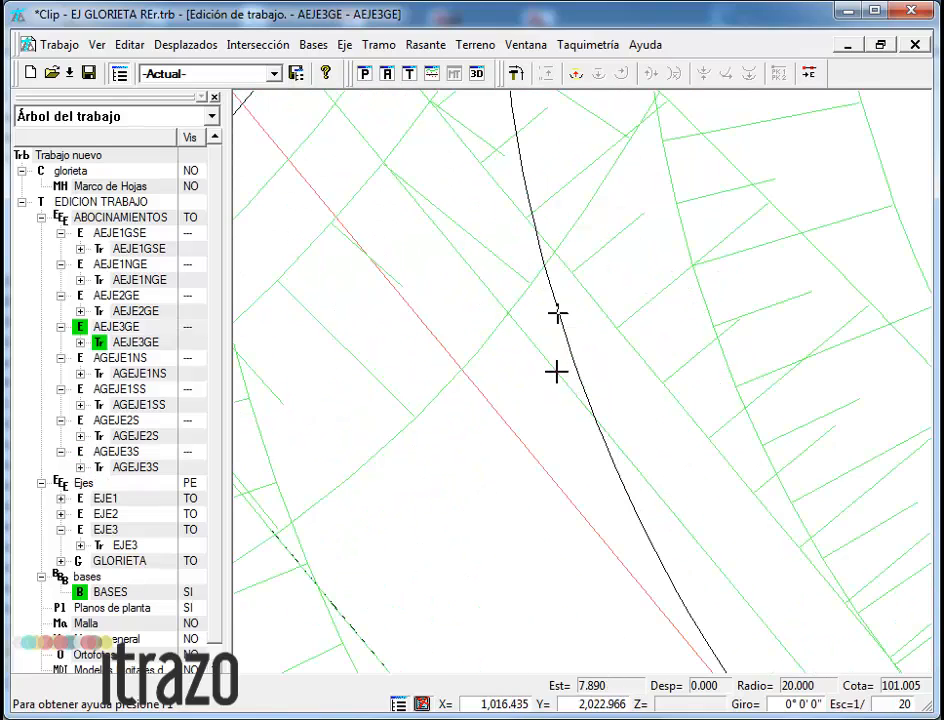
{"action": "right_click", "coordinate": [133, 345]}
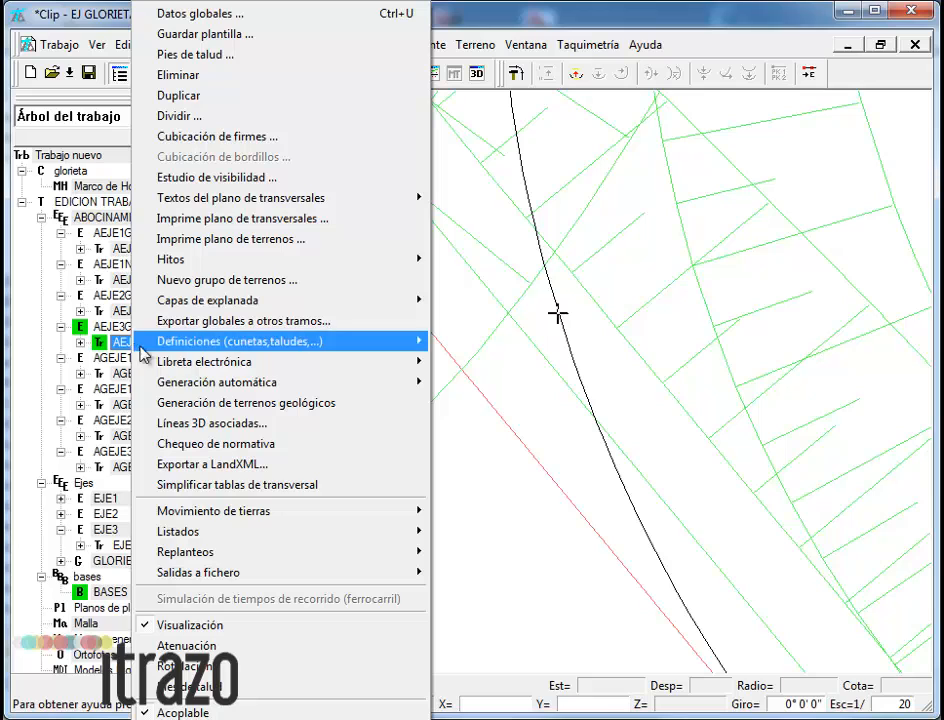
{"action": "mouse_move", "coordinate": [400, 386]}
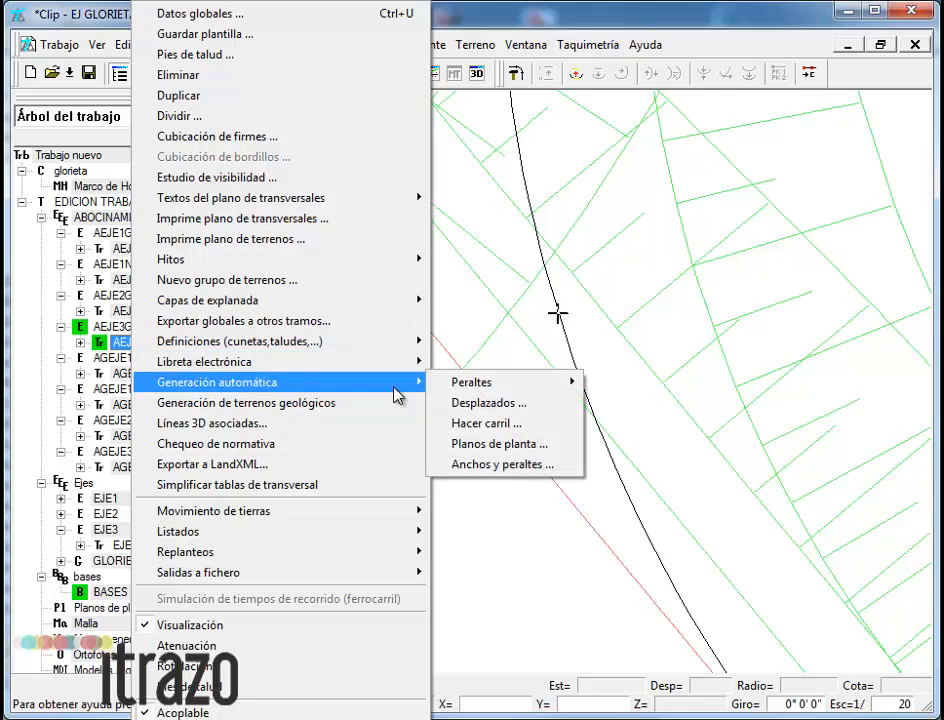
{"action": "left_click", "coordinate": [482, 465]}
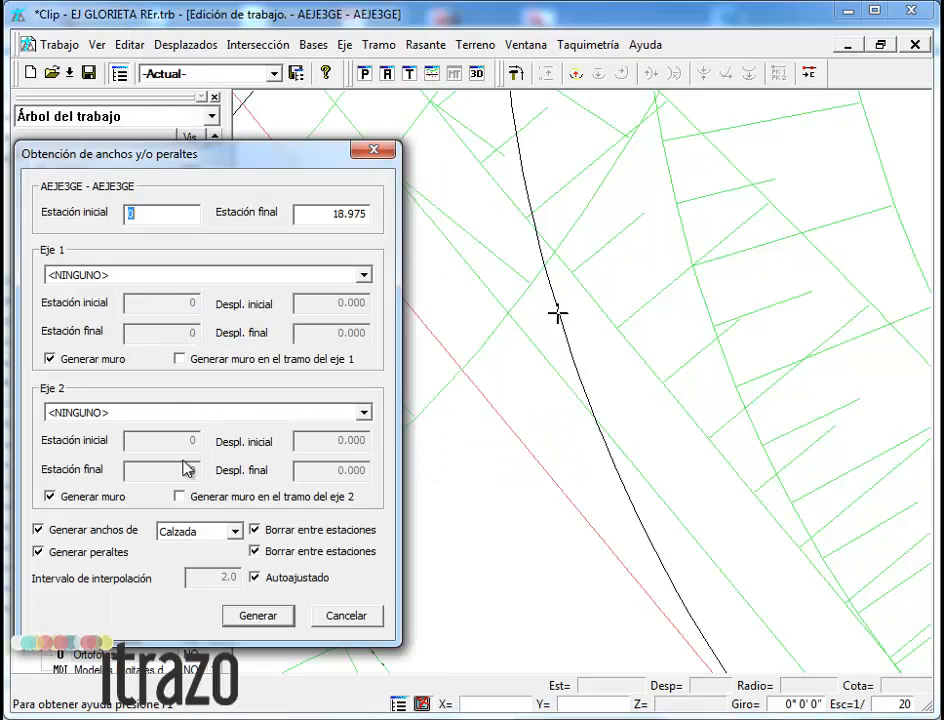
- Generate the AEJE3GE widths and superelevations with EJE3 as Eje 1 and GLORIETA as Eje 2, accepting the junction data
{"action": "left_click", "coordinate": [365, 275]}
{"action": "scroll", "coordinate": [327, 322], "scroll_direction": "down", "scroll_amount": 3}
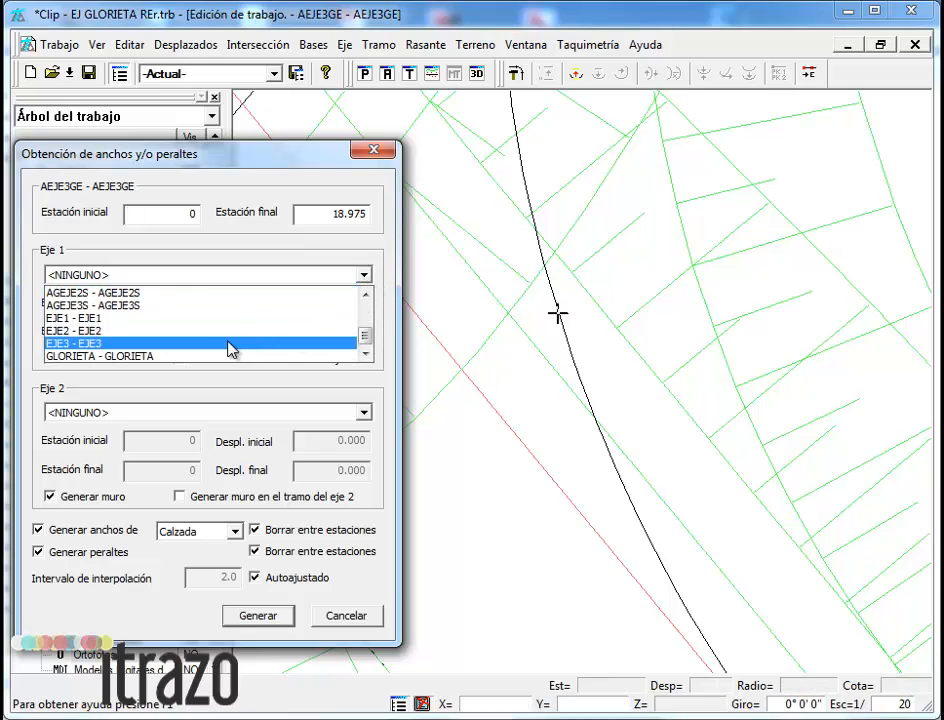
{"action": "left_click", "coordinate": [231, 343]}
{"action": "left_click", "coordinate": [365, 412]}
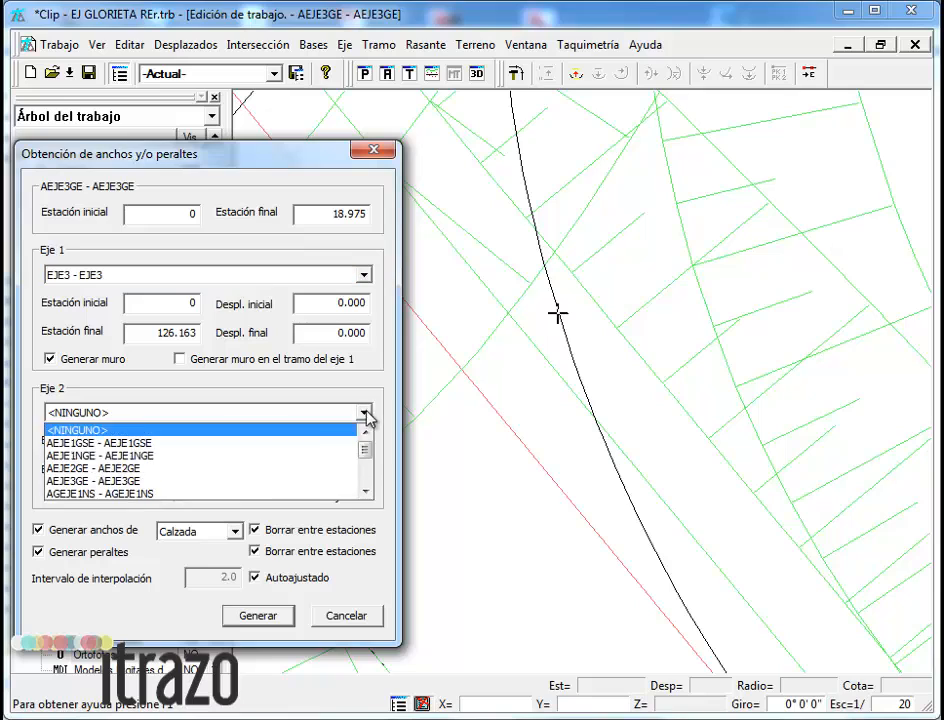
{"action": "scroll", "coordinate": [157, 494], "scroll_direction": "down", "scroll_amount": 2}
{"action": "left_click", "coordinate": [157, 494]}
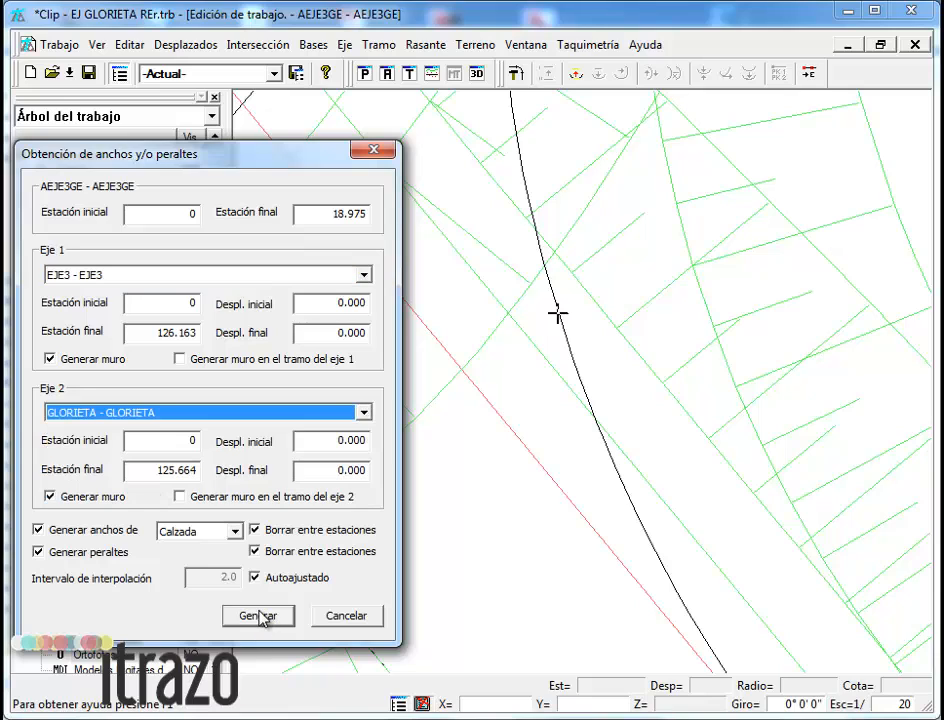
{"action": "left_click", "coordinate": [262, 616]}
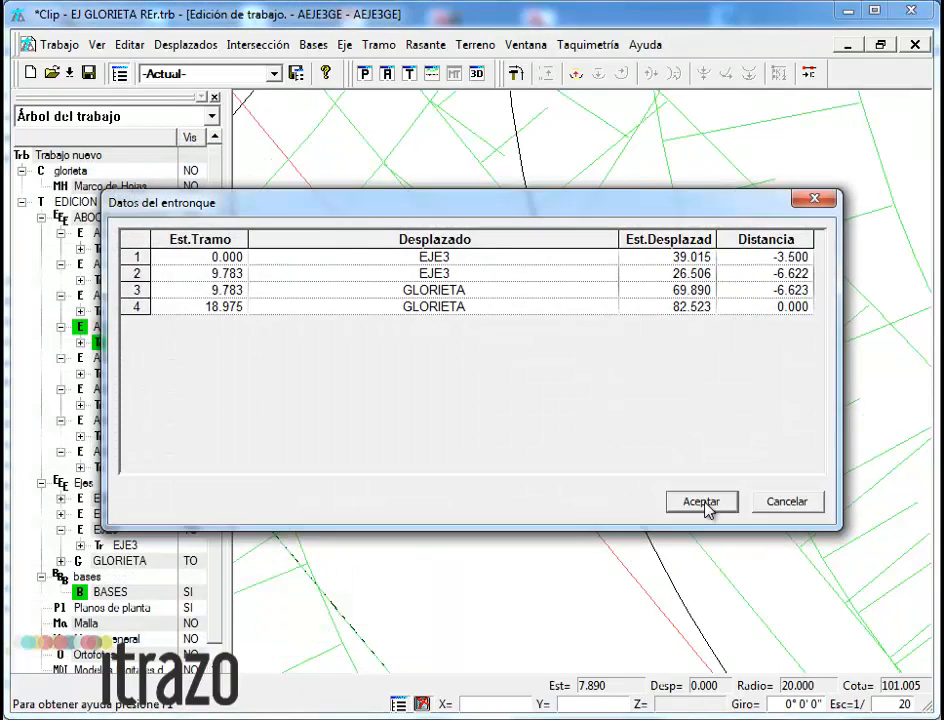
{"action": "left_click", "coordinate": [706, 502]}
{"action": "scroll", "coordinate": [636, 430], "scroll_direction": "down", "scroll_amount": 3}
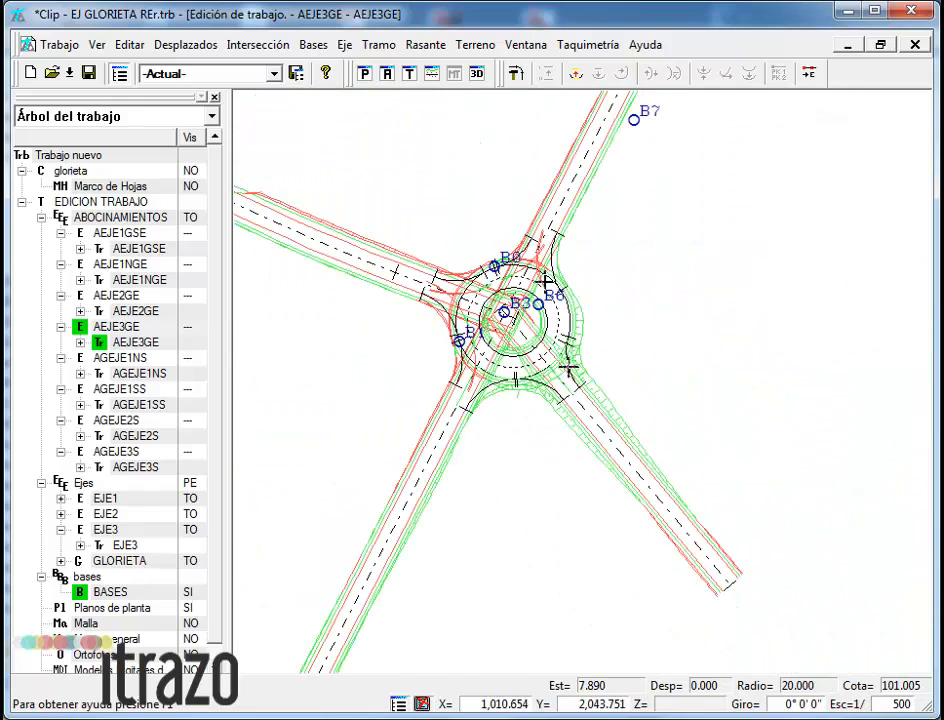
{"action": "scroll", "coordinate": [581, 387], "scroll_direction": "up", "scroll_amount": 1}
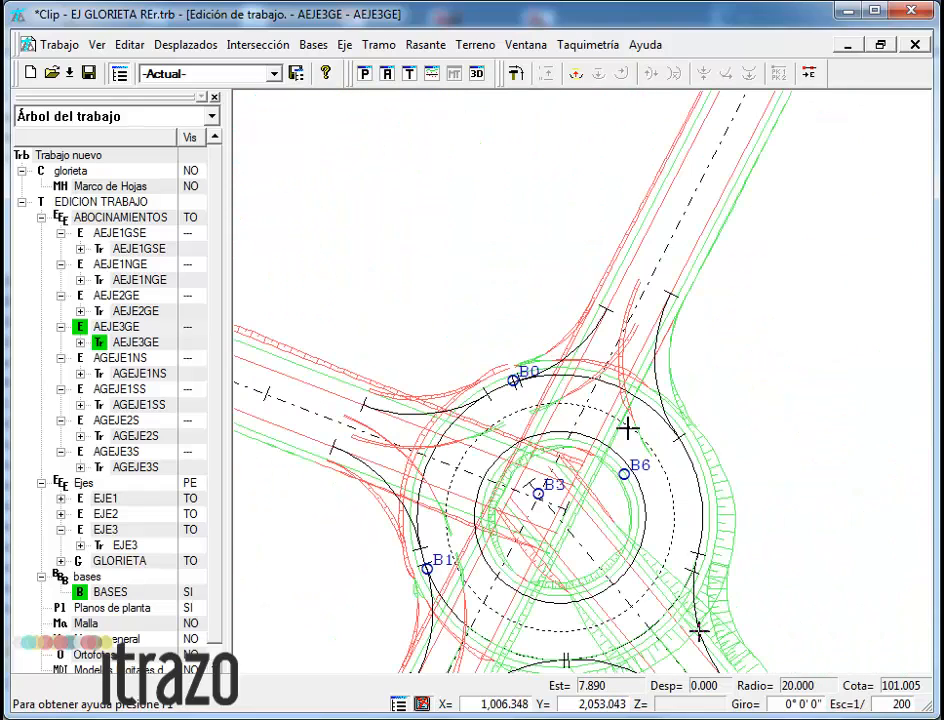
- Make the AGEJE1NS alignment at the north-east roundabout exit current and open its automatic generation of widths and superelevations
{"action": "scroll", "coordinate": [611, 422], "scroll_direction": "up", "scroll_amount": 1}
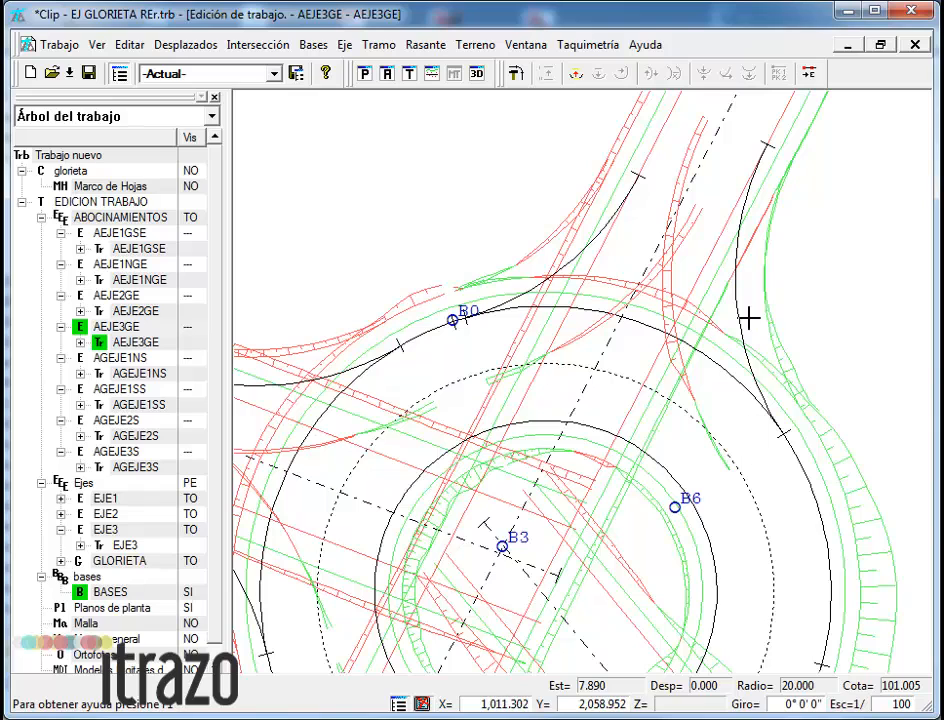
{"action": "right_click", "coordinate": [128, 373]}
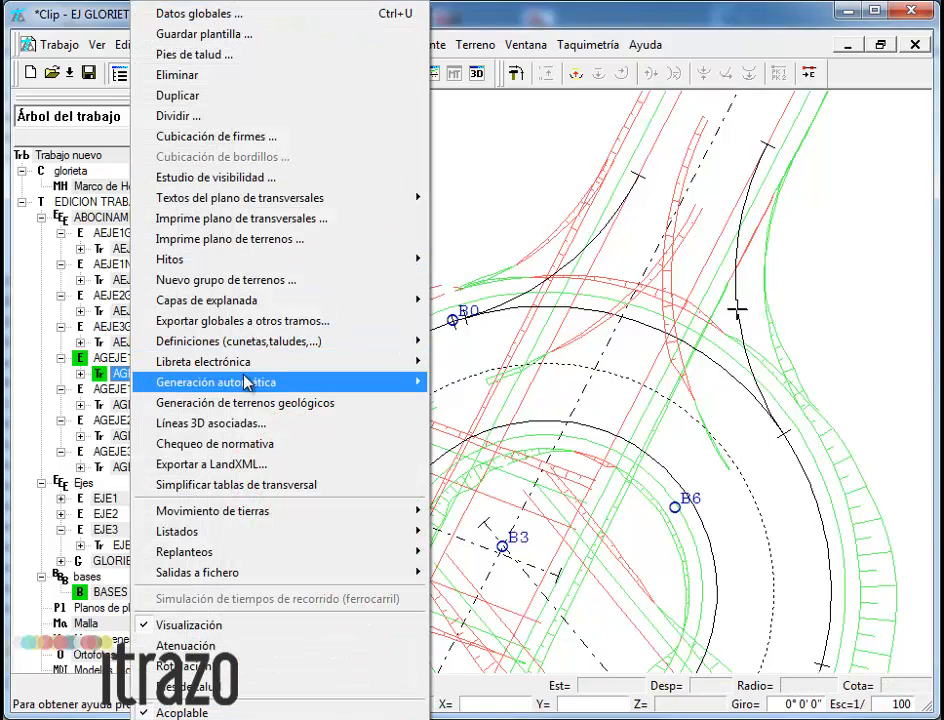
{"action": "mouse_move", "coordinate": [323, 387]}
{"action": "left_click", "coordinate": [495, 464]}
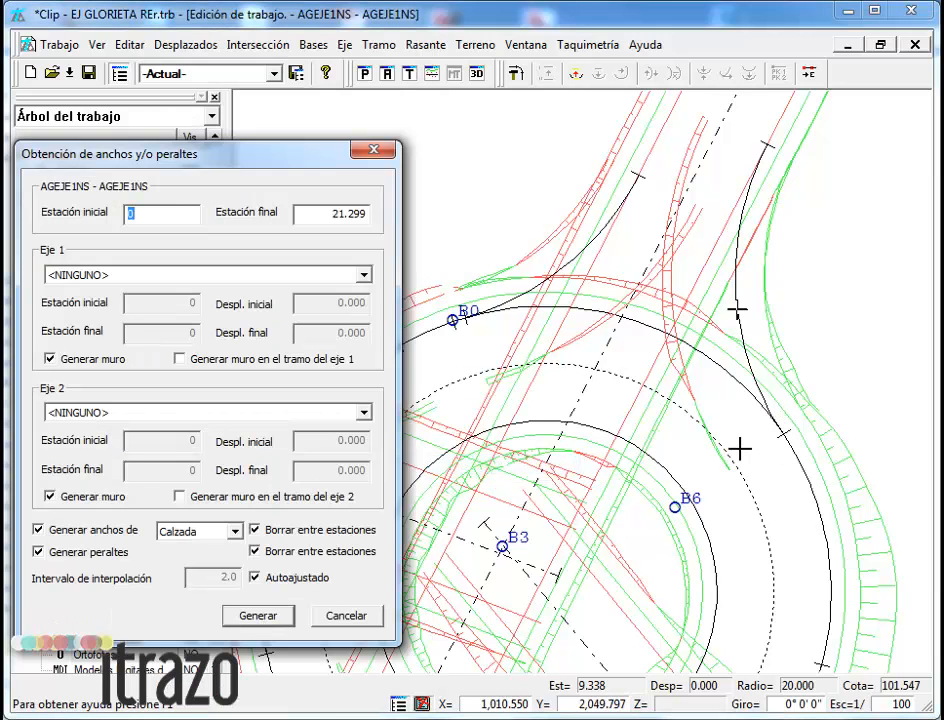
- Generate the AGEJE1NS widths and superelevations with GLORIETA as Eje 1 and EJE1 as Eje 2, accepting the junction data
{"action": "left_click", "coordinate": [366, 284]}
{"action": "left_click", "coordinate": [231, 354]}
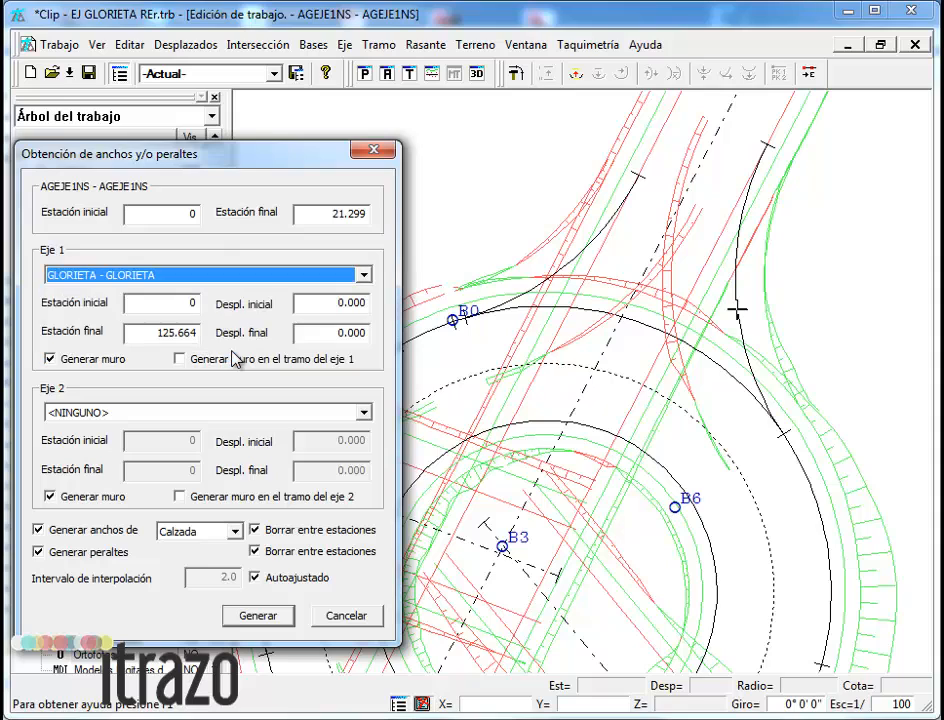
{"action": "left_click", "coordinate": [364, 414]}
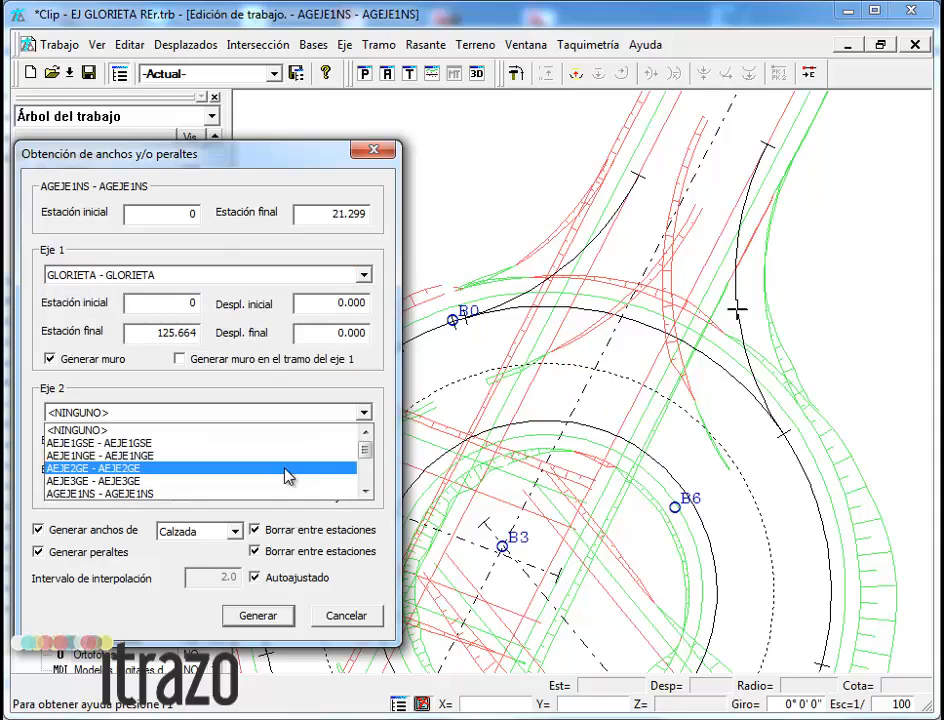
{"action": "scroll", "coordinate": [196, 462], "scroll_direction": "down", "scroll_amount": 2}
{"action": "left_click", "coordinate": [194, 453]}
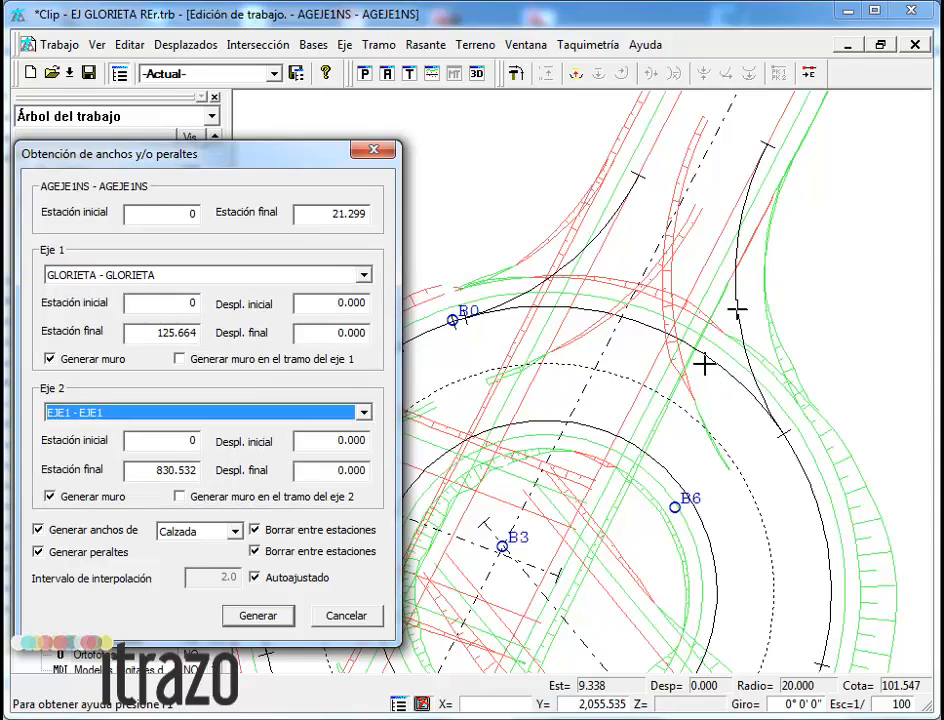
{"action": "left_click", "coordinate": [258, 617]}
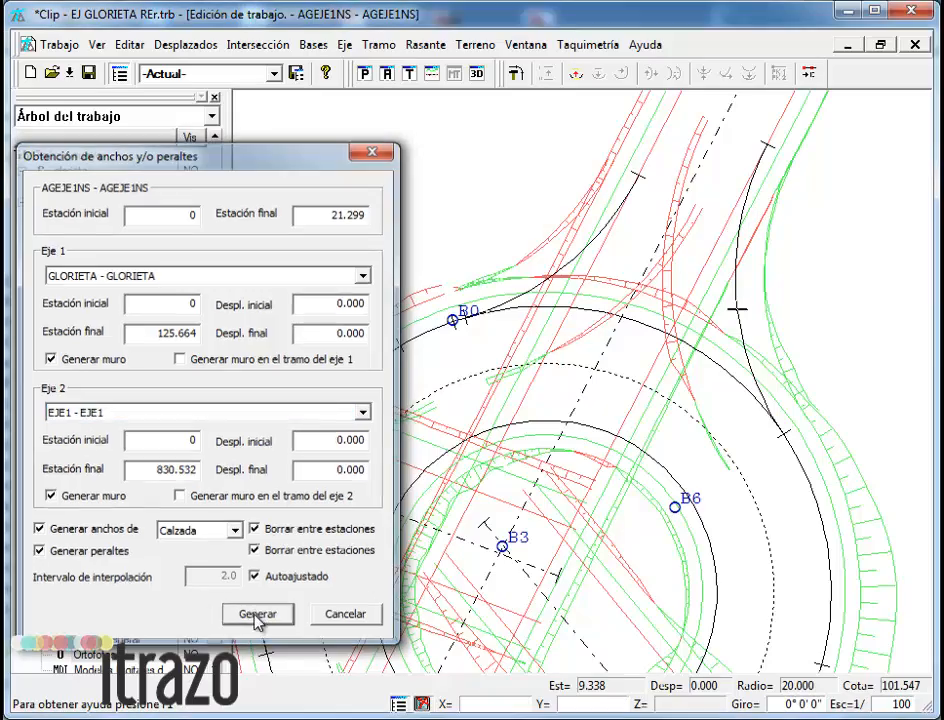
{"action": "left_click", "coordinate": [704, 500]}
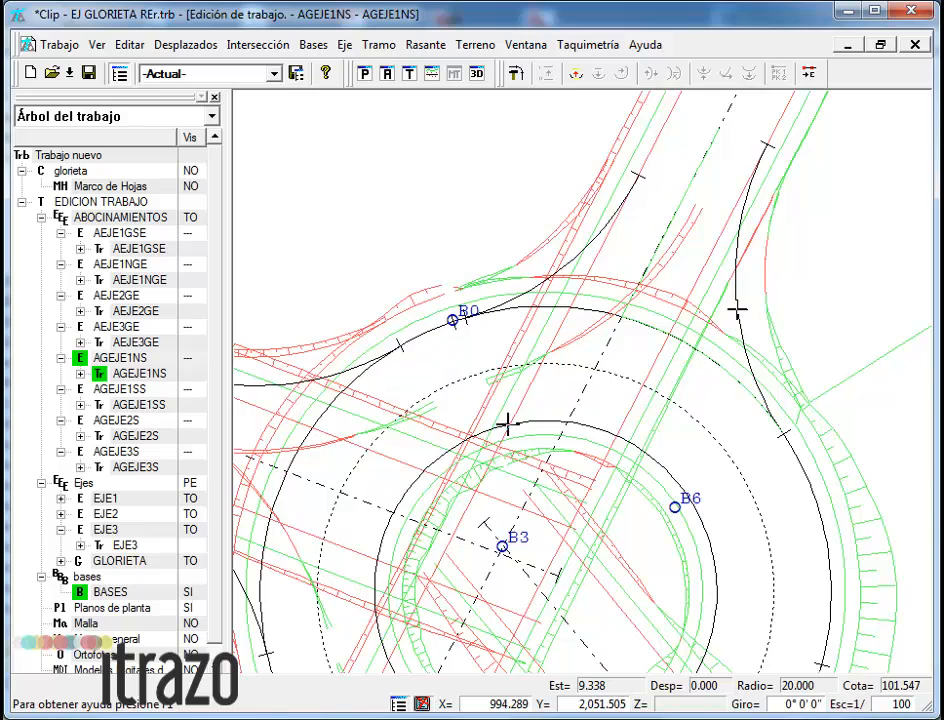
- Open the AGEJE1NS cross-section data for editing and review the generated walls (Muros) table down to its last row
{"action": "middle_click_drag", "start_coordinate": [677, 471], "coordinate": [611, 324]}
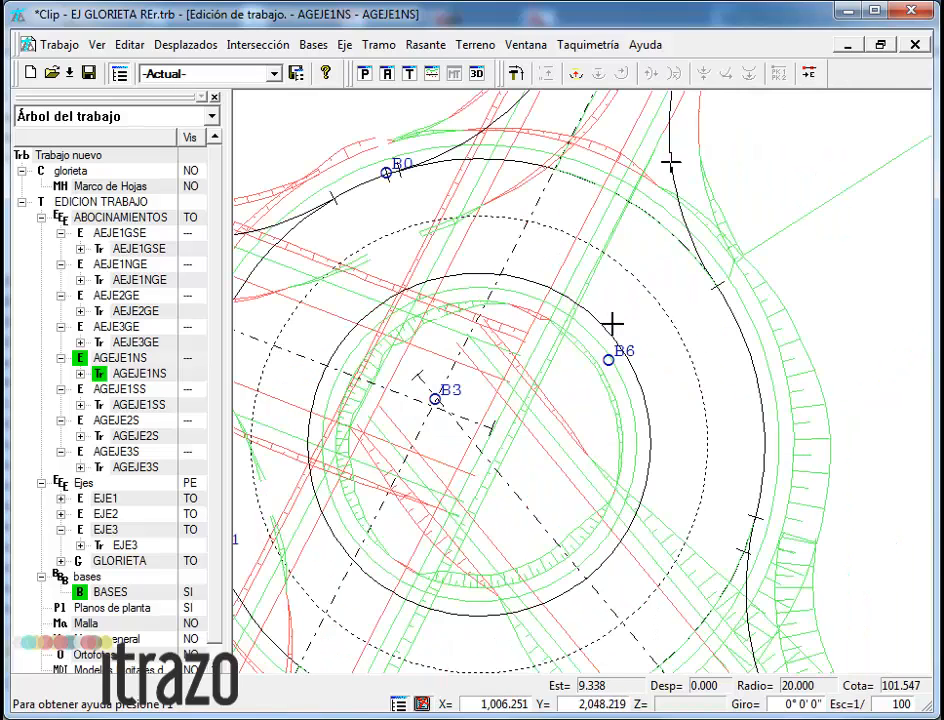
{"action": "scroll", "coordinate": [666, 293], "scroll_direction": "down", "scroll_amount": 1}
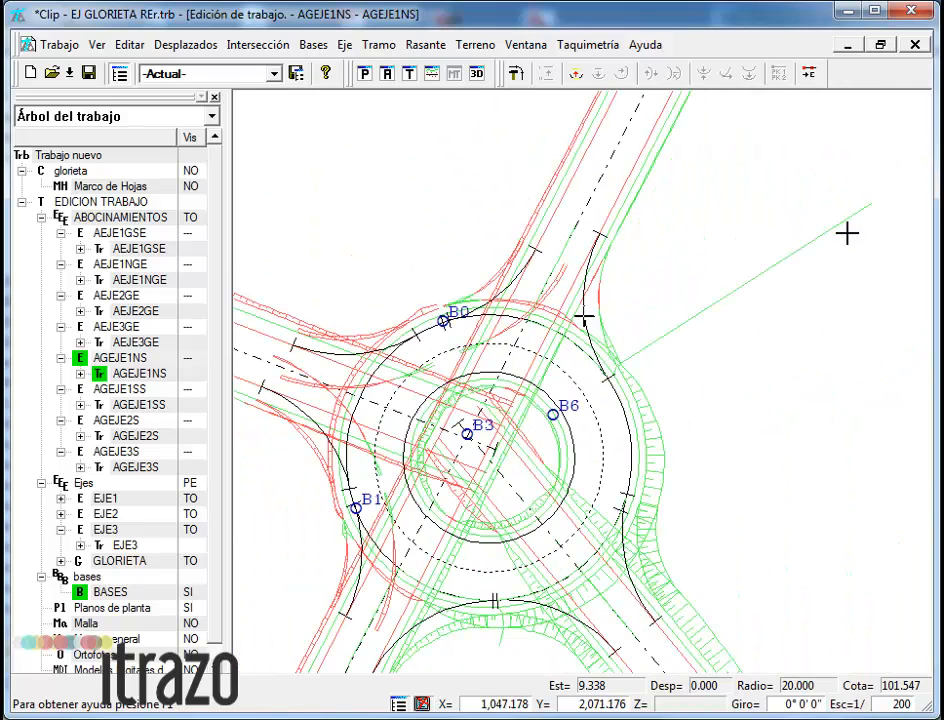
{"action": "left_click", "coordinate": [411, 76]}
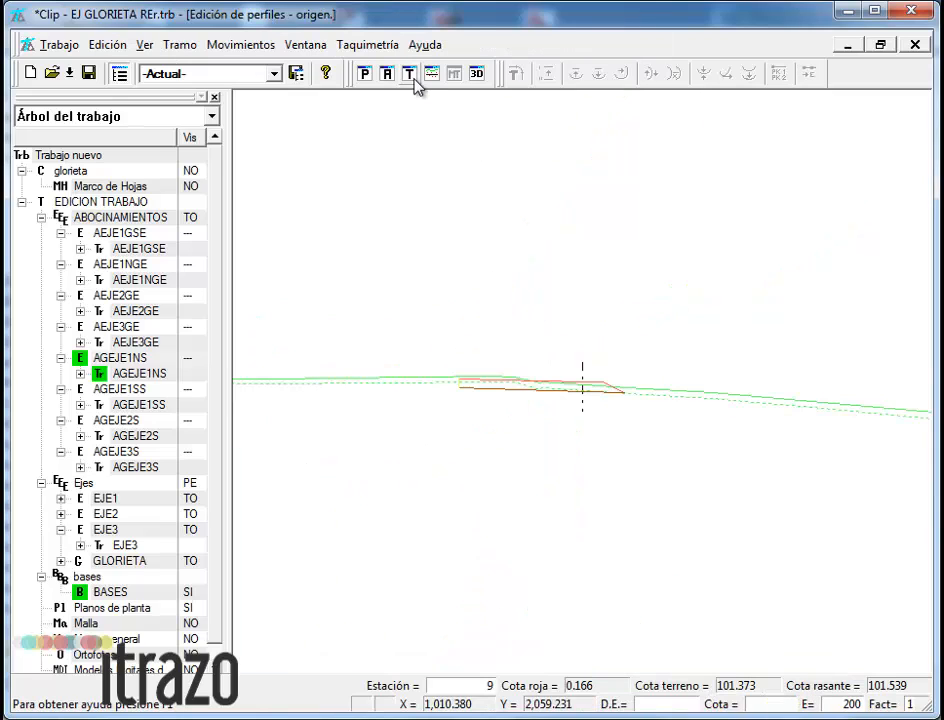
{"action": "right_click", "coordinate": [521, 451]}
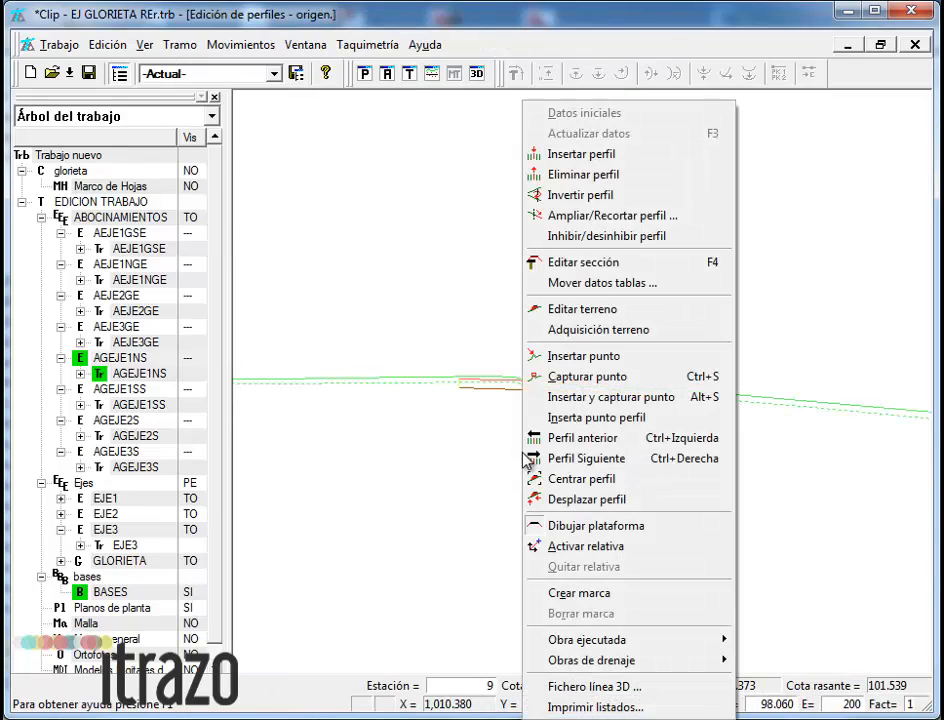
{"action": "left_click", "coordinate": [584, 262]}
{"action": "left_click", "coordinate": [260, 663]}
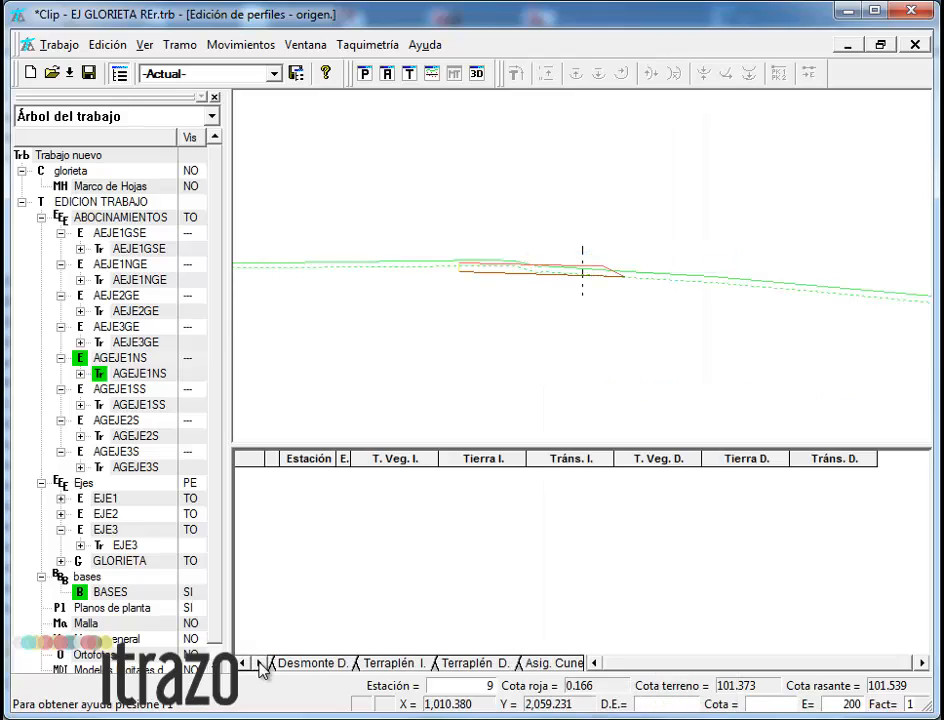
{"action": "left_click", "coordinate": [260, 663]}
{"action": "left_click", "coordinate": [260, 663]}
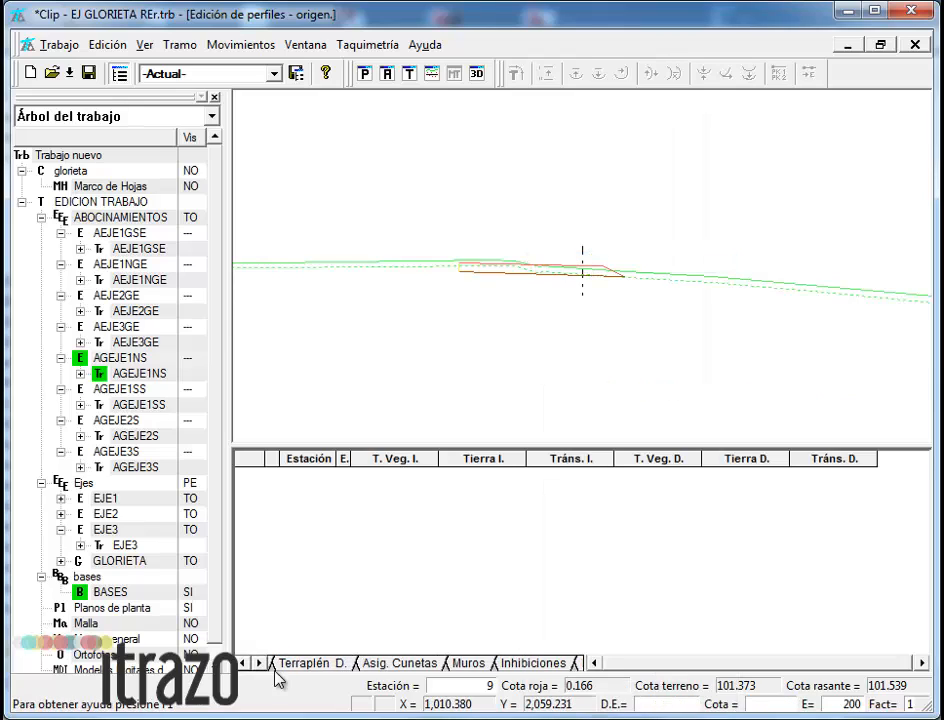
{"action": "left_click", "coordinate": [469, 663]}
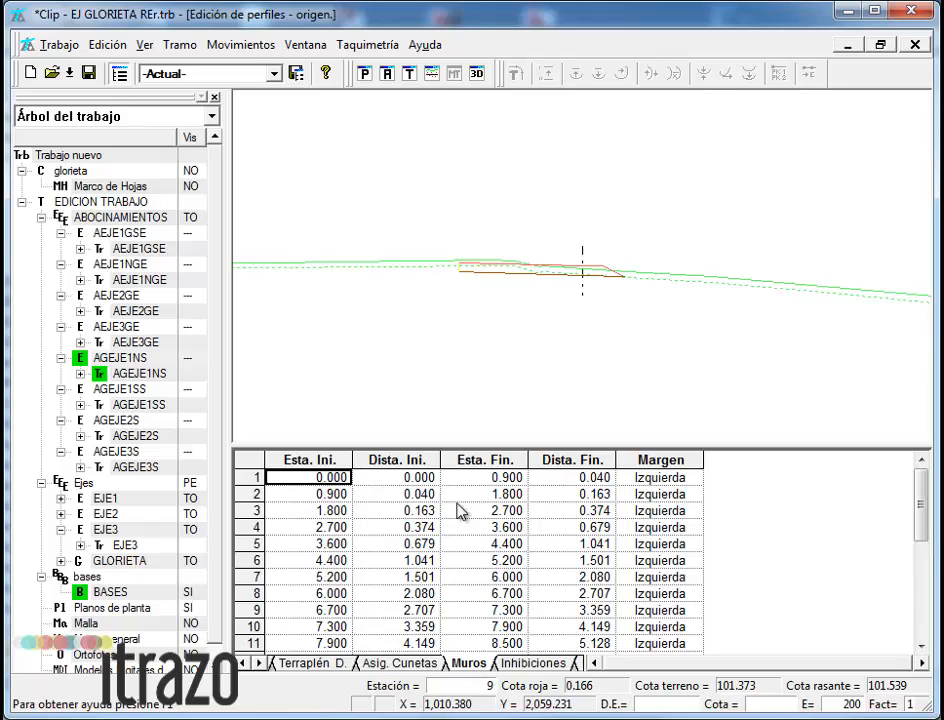
{"action": "left_click_drag", "start_coordinate": [921, 522], "coordinate": [928, 618]}
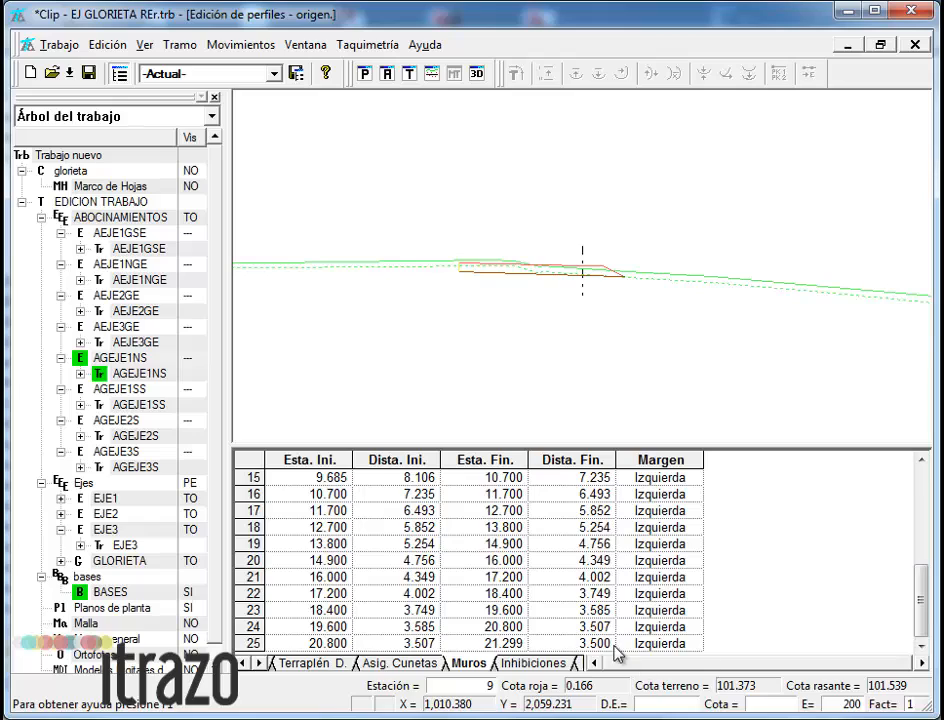
- Set the left carriageway width (Calzada I.) in the first station 0.000 row of the Plataforma table to 0
{"action": "left_click", "coordinate": [259, 663]}
{"action": "left_click", "coordinate": [259, 663]}
{"action": "left_click", "coordinate": [435, 665]}
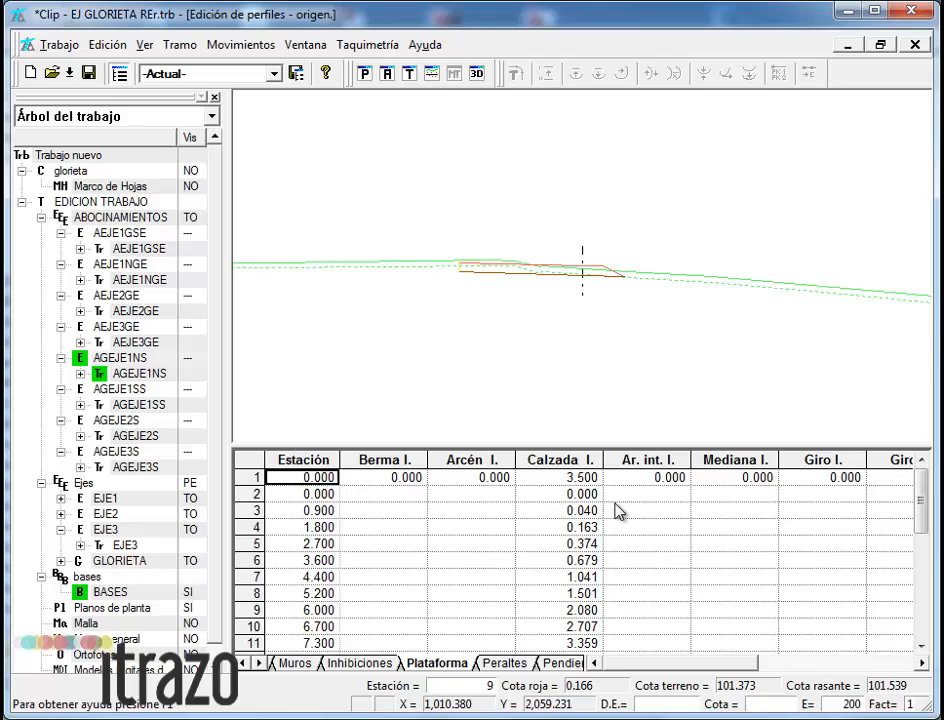
{"action": "left_click", "coordinate": [587, 478]}
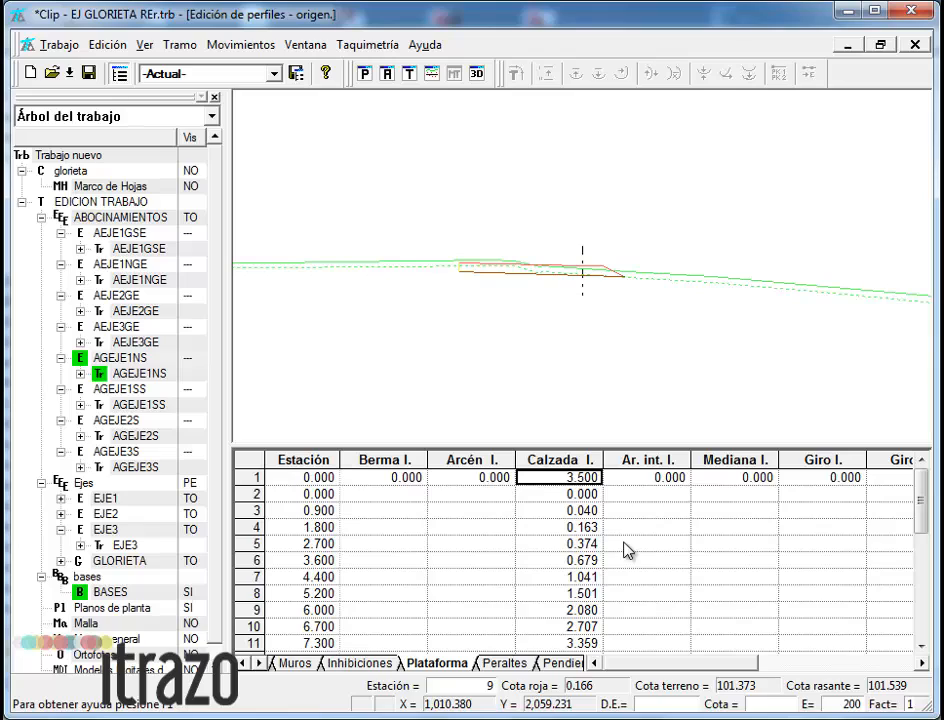
{"action": "type", "text": "0"}
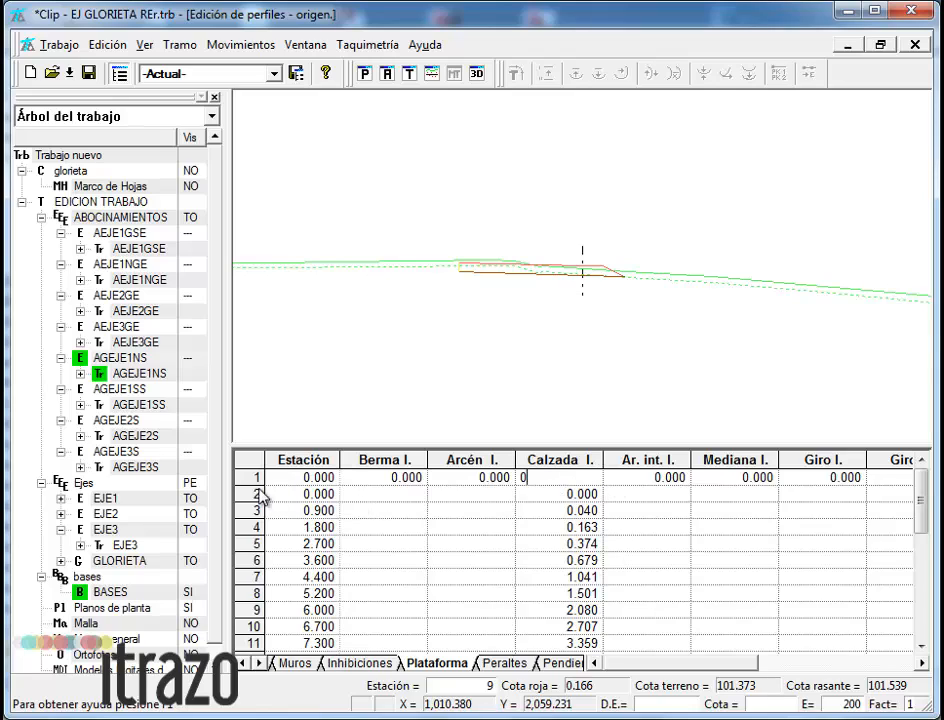
- Delete the duplicate second row at station 0.000 from the Plataforma table and save the table's modifications
{"action": "left_click", "coordinate": [295, 499]}
{"action": "right_click", "coordinate": [296, 497]}
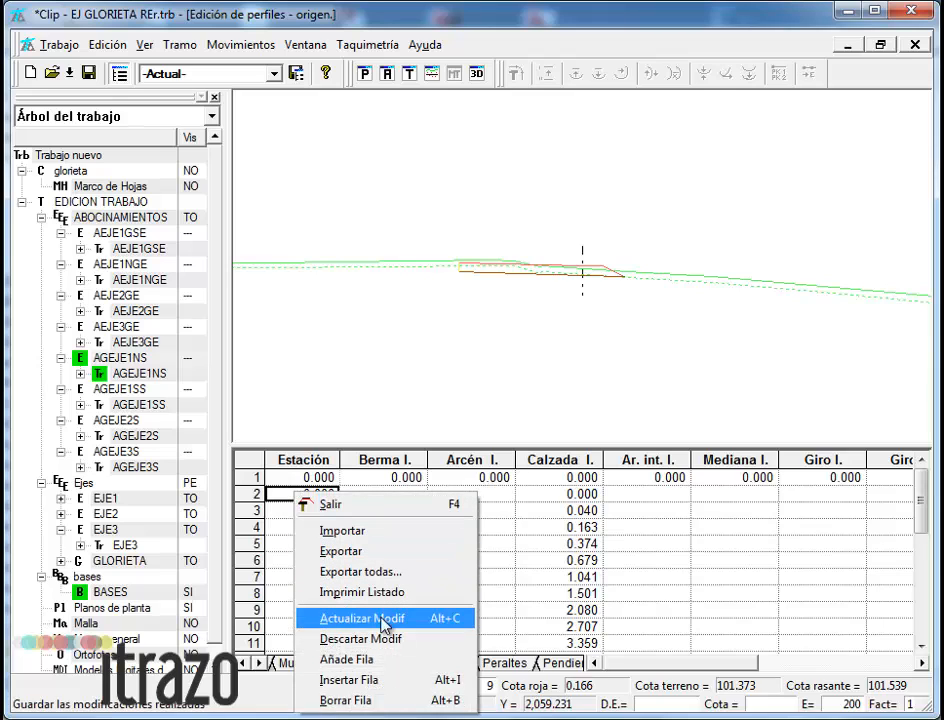
{"action": "left_click", "coordinate": [364, 701]}
{"action": "left_click", "coordinate": [480, 562]}
{"action": "right_click", "coordinate": [482, 564]}
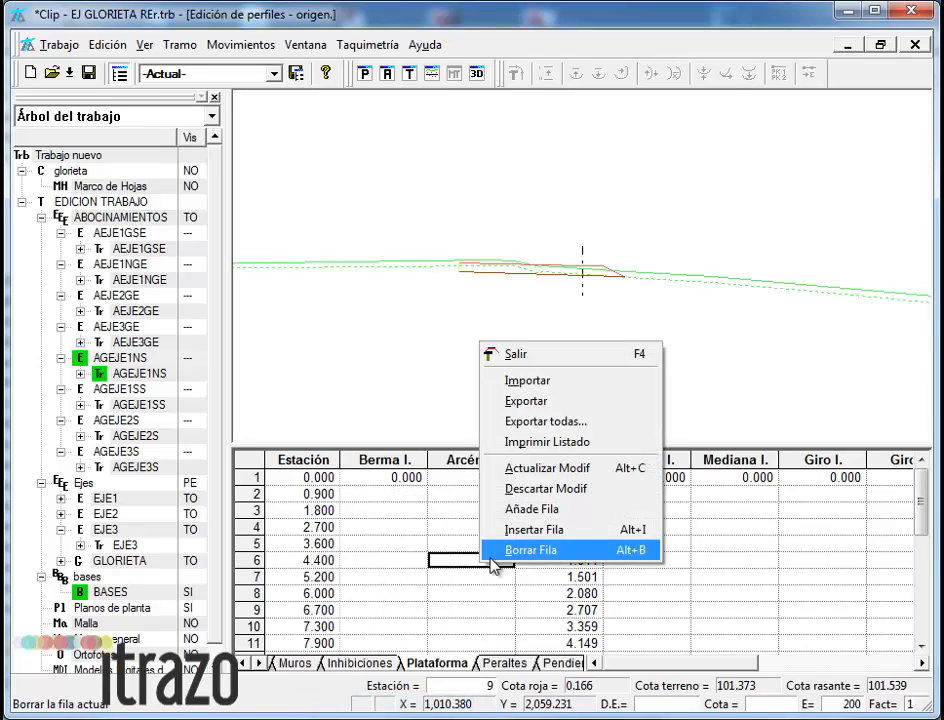
{"action": "left_click", "coordinate": [546, 470]}
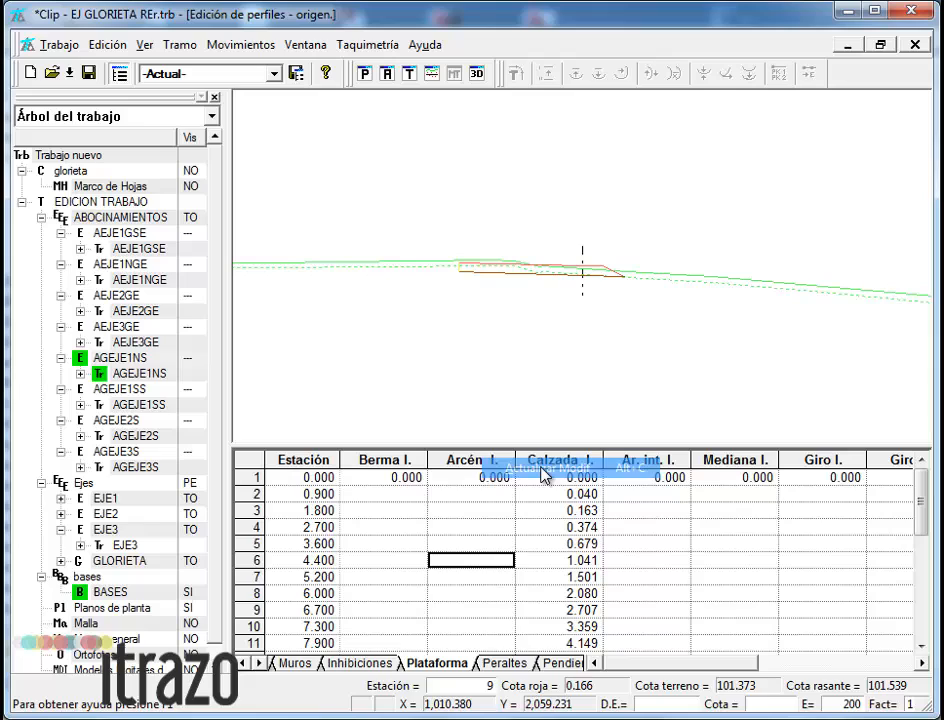
- Review the AGEJE1NS superelevations (Peraltes) table, exit the section data and close the cross-section view
{"action": "left_click", "coordinate": [504, 663]}
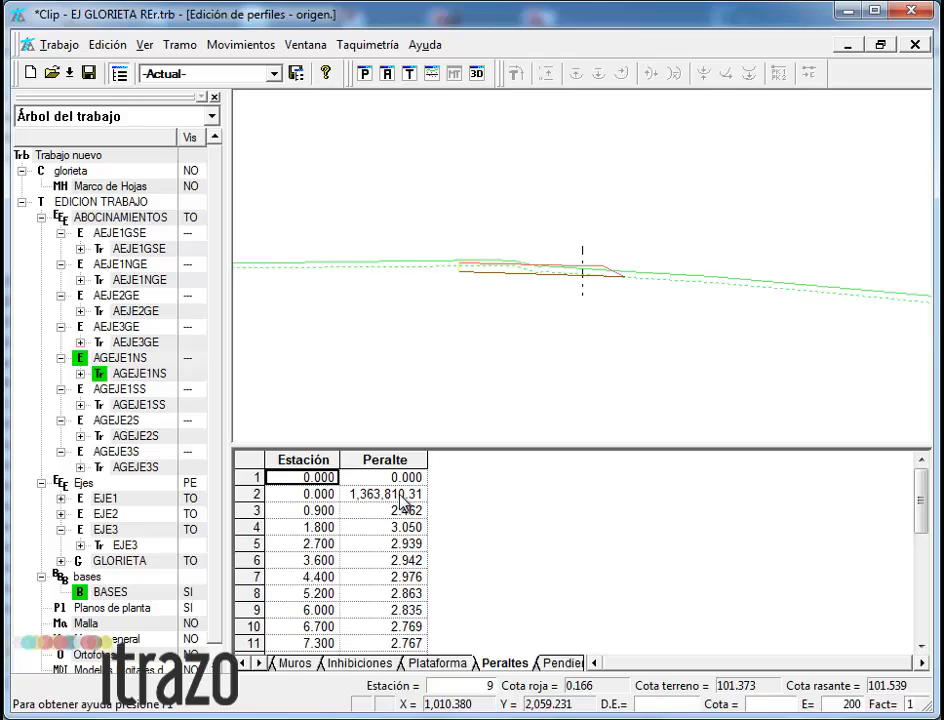
{"action": "right_click", "coordinate": [649, 508]}
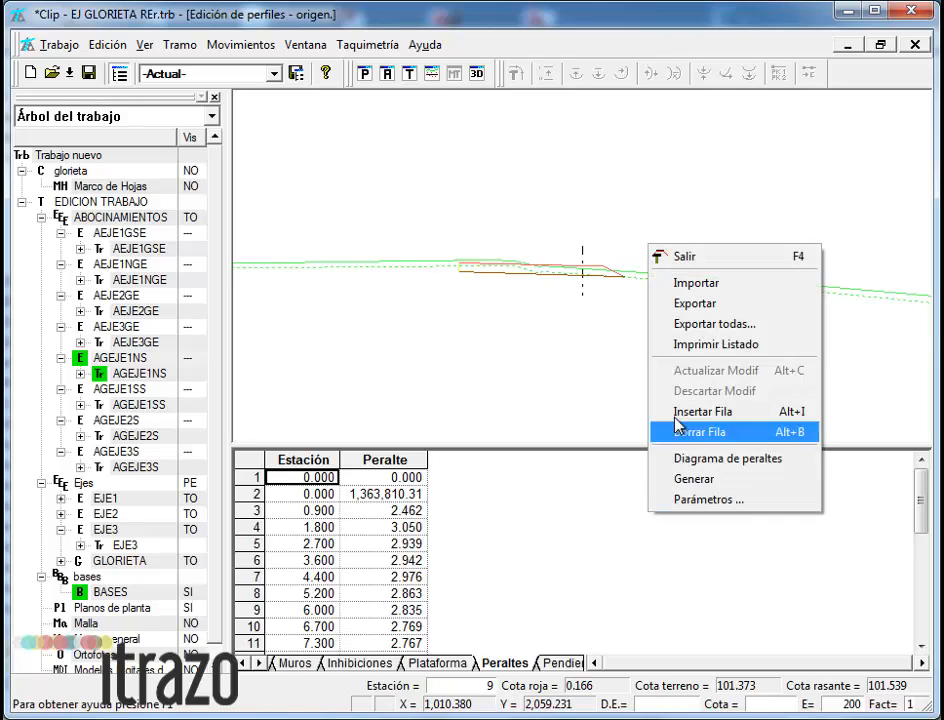
{"action": "left_click", "coordinate": [675, 257]}
{"action": "left_click", "coordinate": [915, 45]}
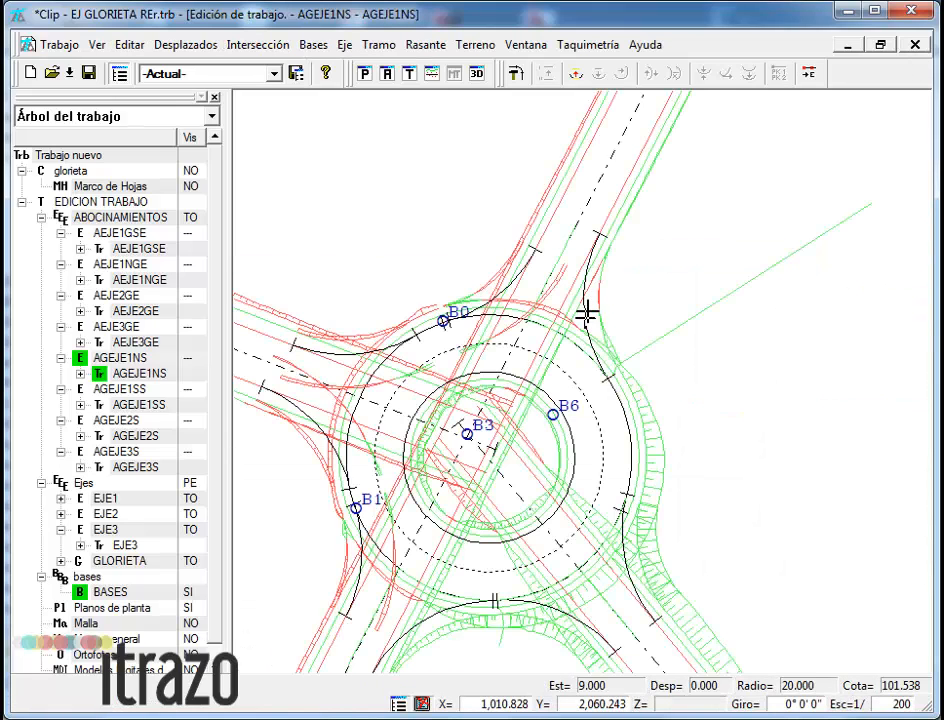
- Inspect the point data where AGEJE1NS starts on the roundabout and pick the GLORIETA axis at that point
{"action": "mouse_move", "coordinate": [608, 378]}
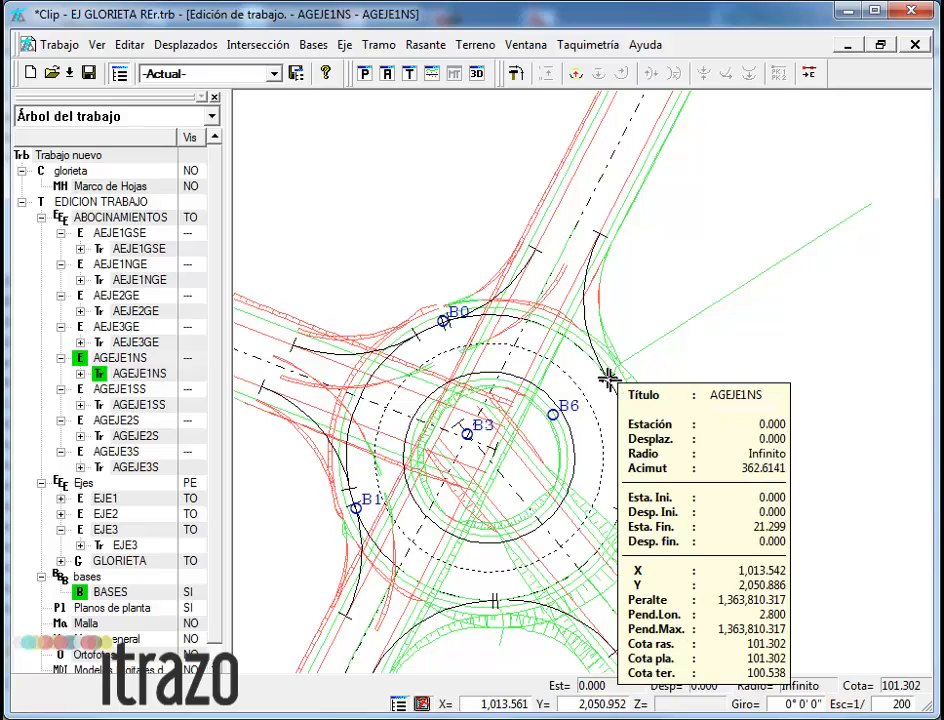
{"action": "scroll", "coordinate": [594, 381], "scroll_direction": "up", "scroll_amount": 2}
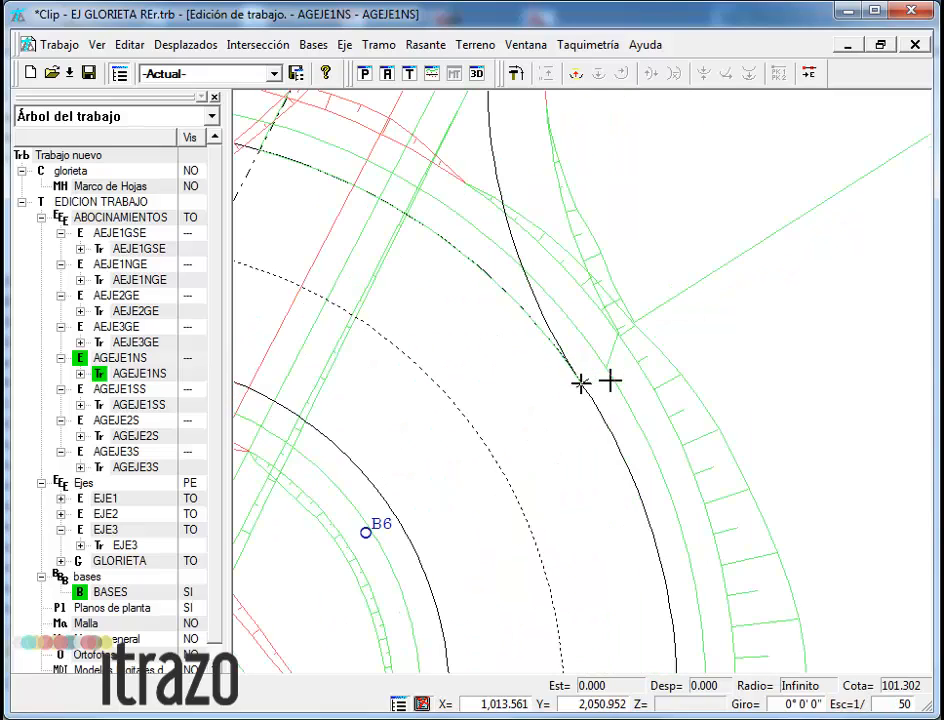
{"action": "scroll", "coordinate": [586, 388], "scroll_direction": "up", "scroll_amount": 2}
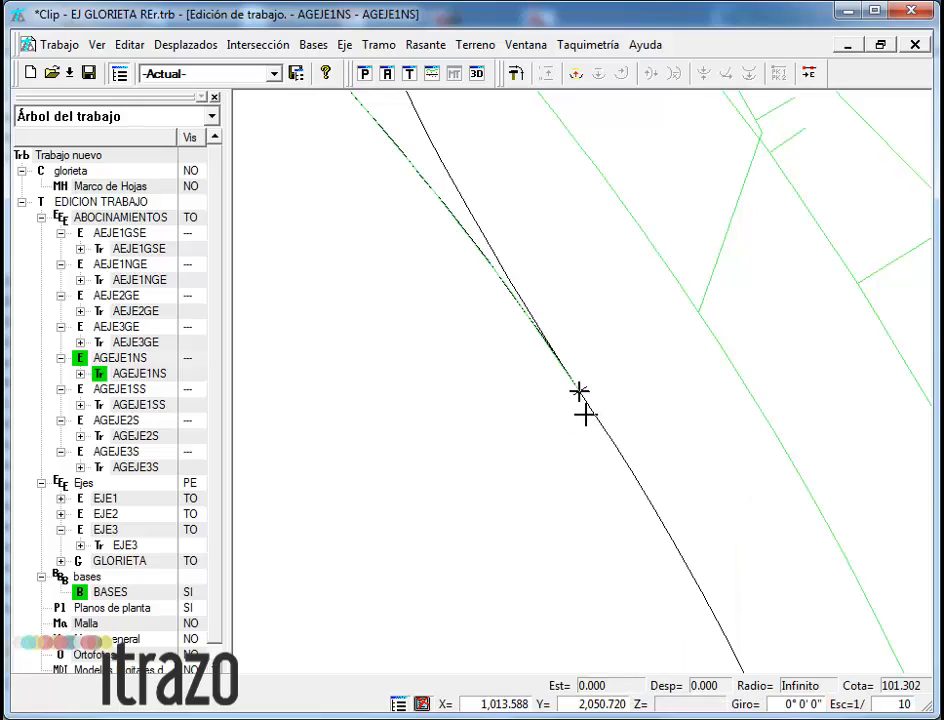
{"action": "left_click", "coordinate": [585, 413]}
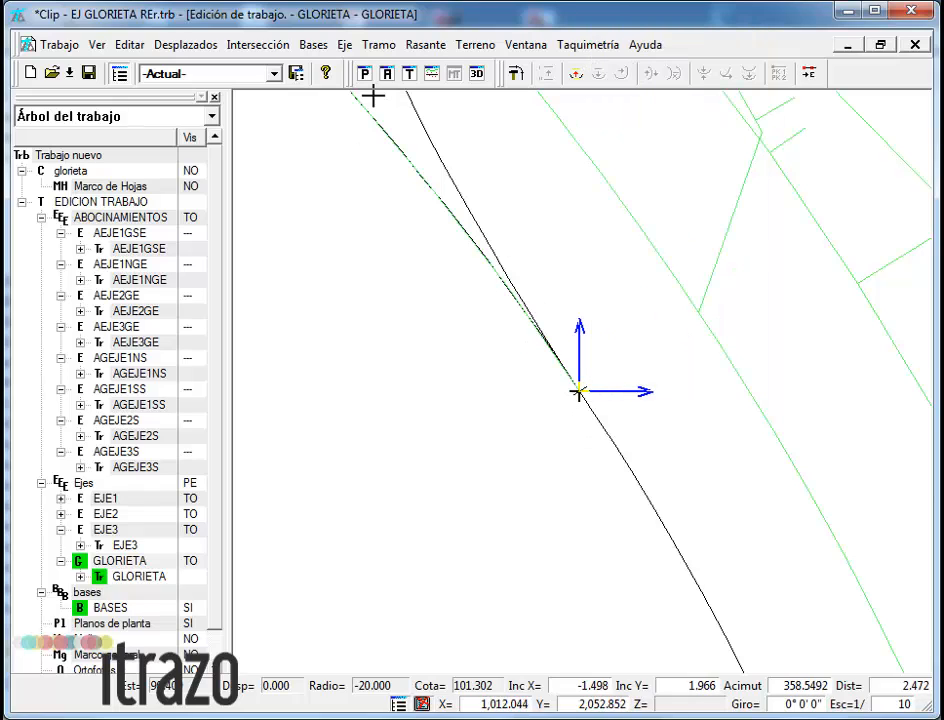
- Select the AGEJE1NS axis, open its cross-section for editing and display the section's superelevations (Peraltes) table
{"action": "left_click", "coordinate": [425, 133]}
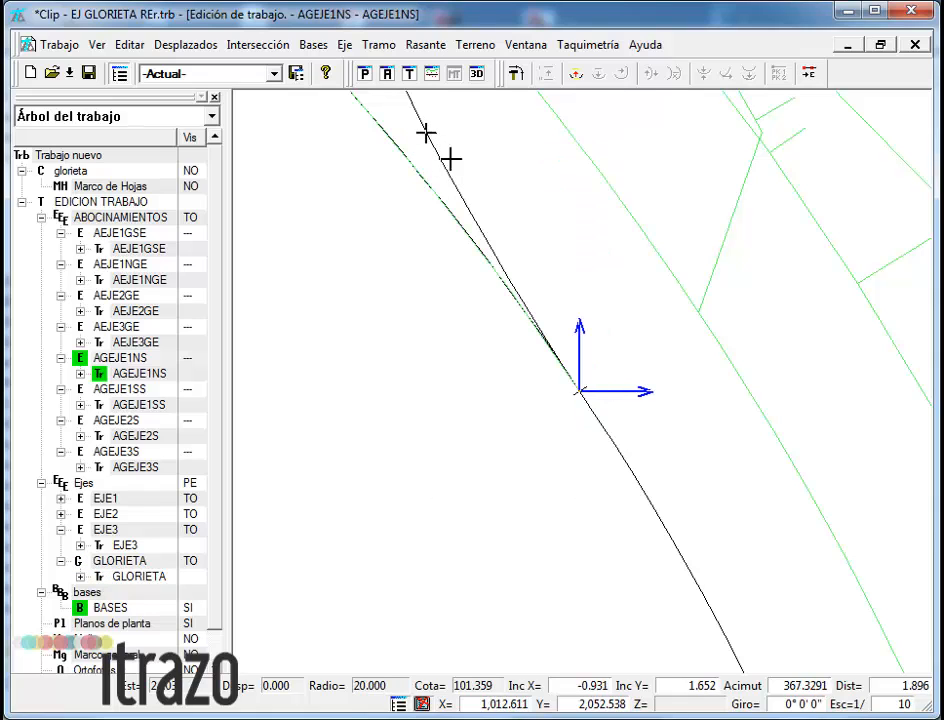
{"action": "left_click", "coordinate": [409, 73]}
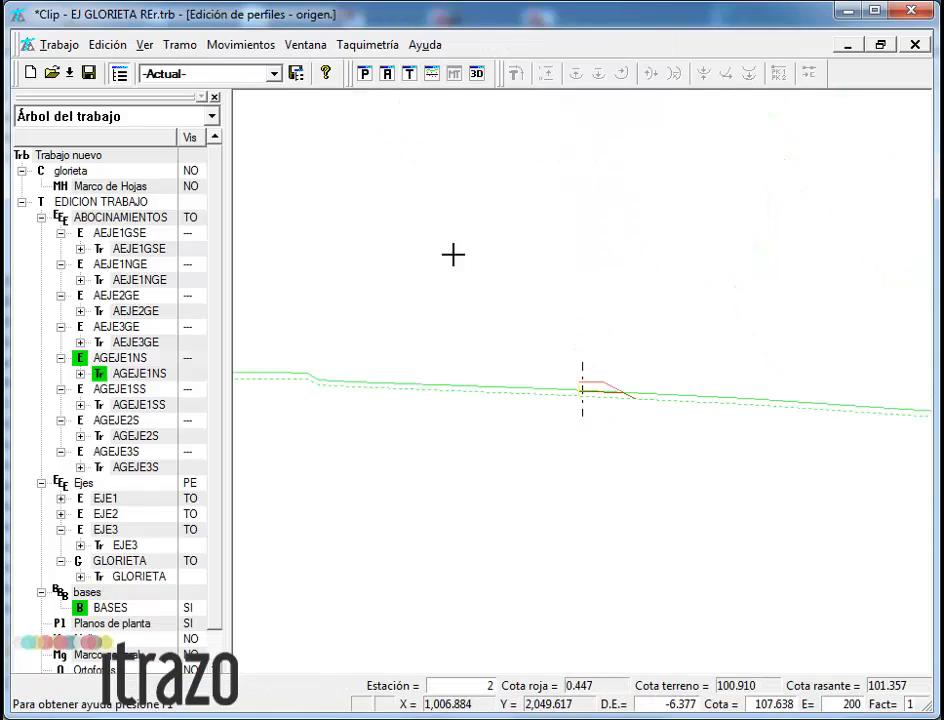
{"action": "right_click", "coordinate": [494, 280]}
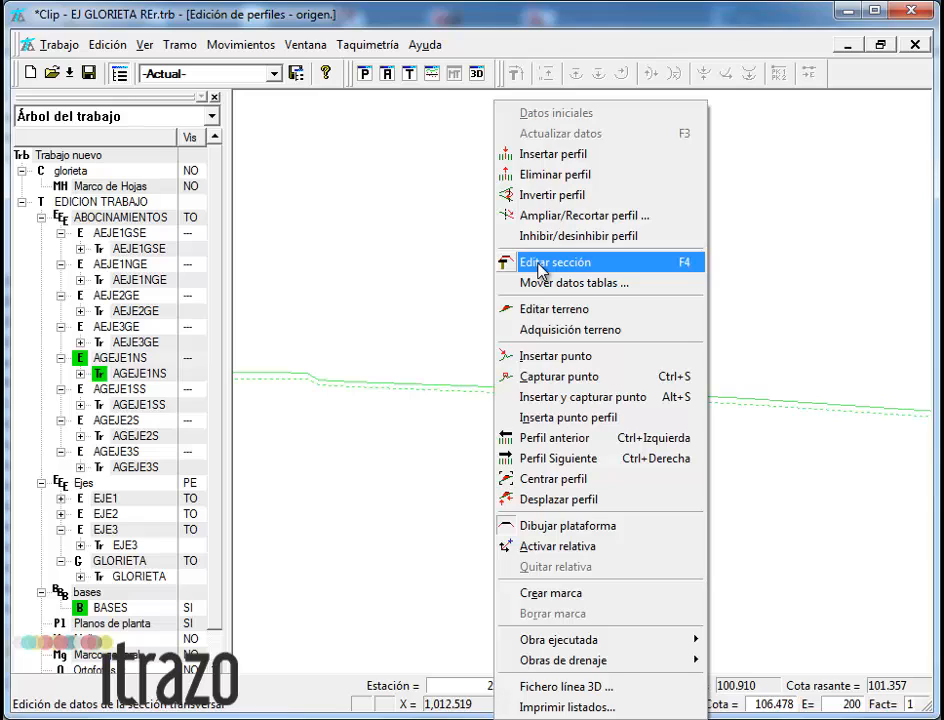
{"action": "left_click", "coordinate": [538, 262]}
{"action": "left_click", "coordinate": [259, 663]}
{"action": "left_click", "coordinate": [259, 663]}
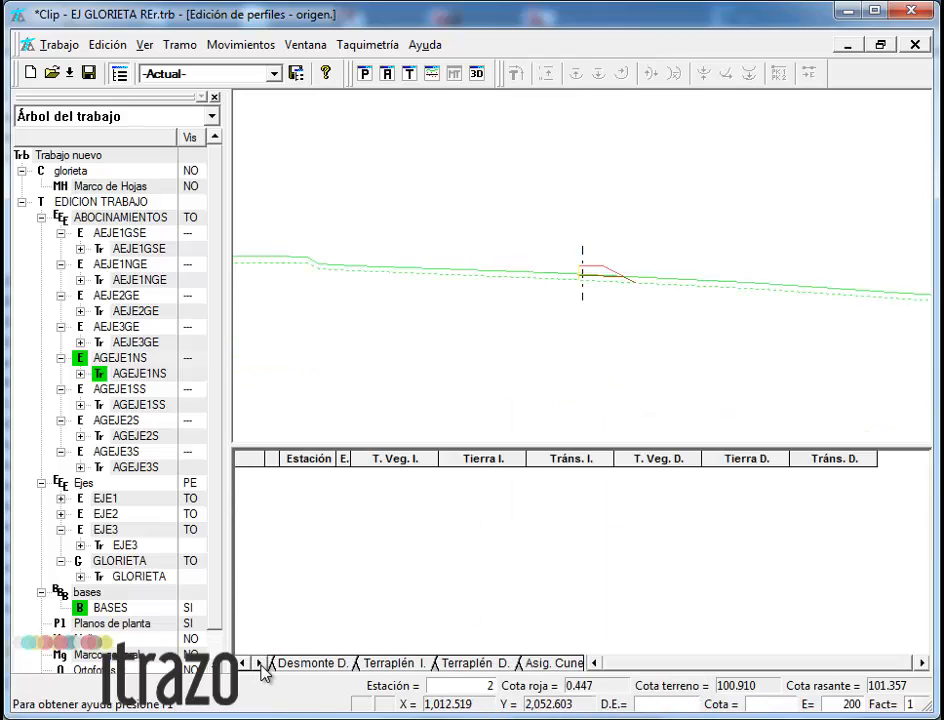
{"action": "left_click", "coordinate": [259, 663]}
{"action": "left_click", "coordinate": [259, 663]}
{"action": "left_click", "coordinate": [259, 663]}
{"action": "left_click", "coordinate": [259, 663]}
{"action": "left_click", "coordinate": [259, 663]}
{"action": "left_click", "coordinate": [452, 664]}
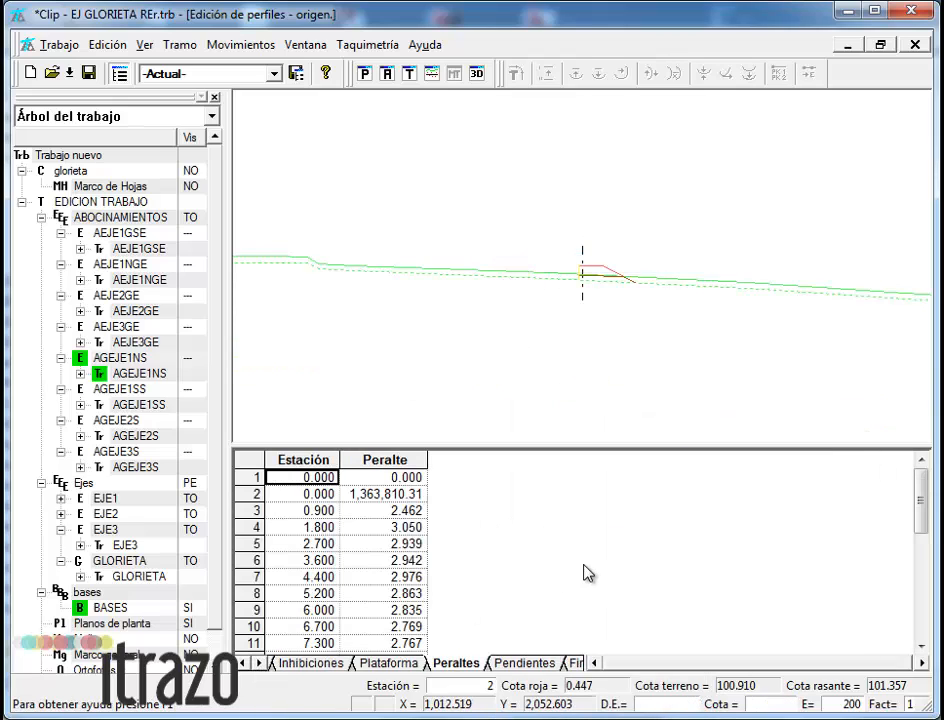
- Set the superelevation (Peralte) in the first station 0.000 row to 2 and delete the duplicate second row
{"action": "left_click", "coordinate": [386, 479]}
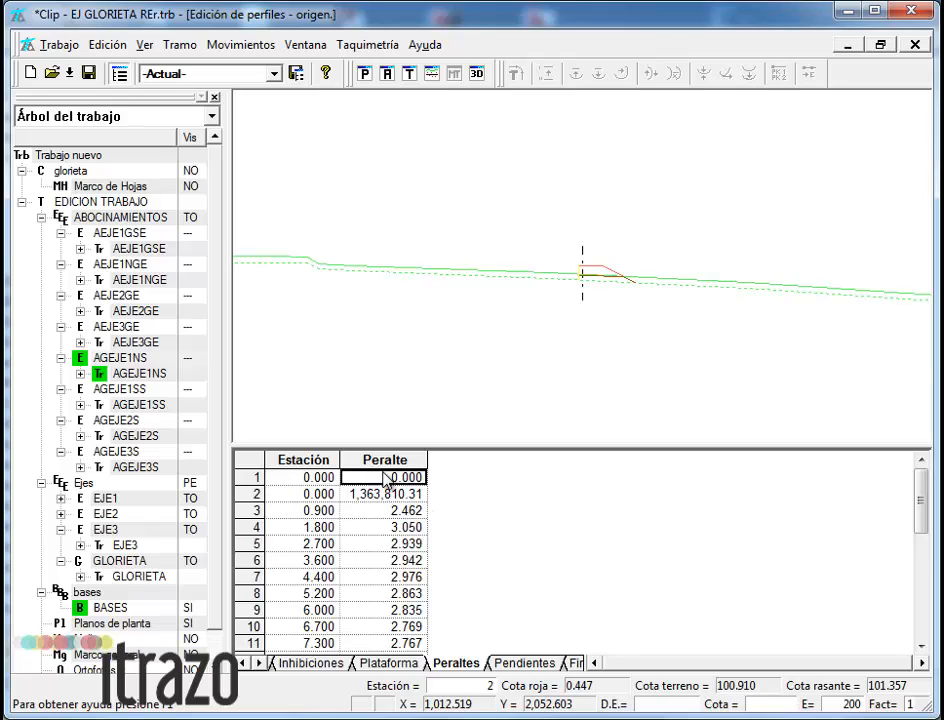
{"action": "type", "text": "2"}
{"action": "left_click", "coordinate": [401, 497]}
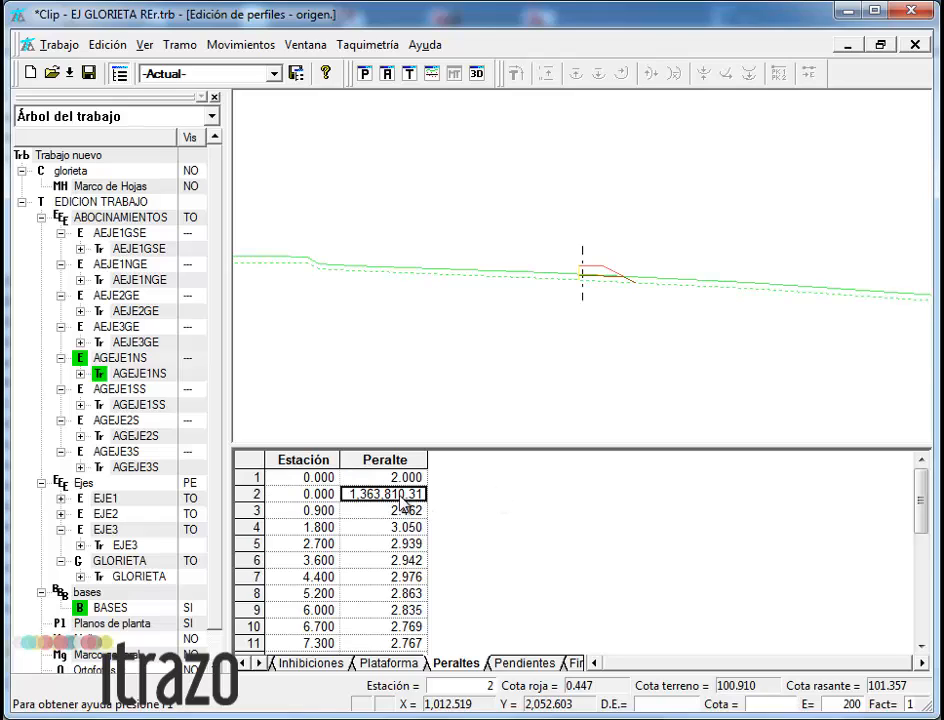
{"action": "right_click", "coordinate": [388, 503]}
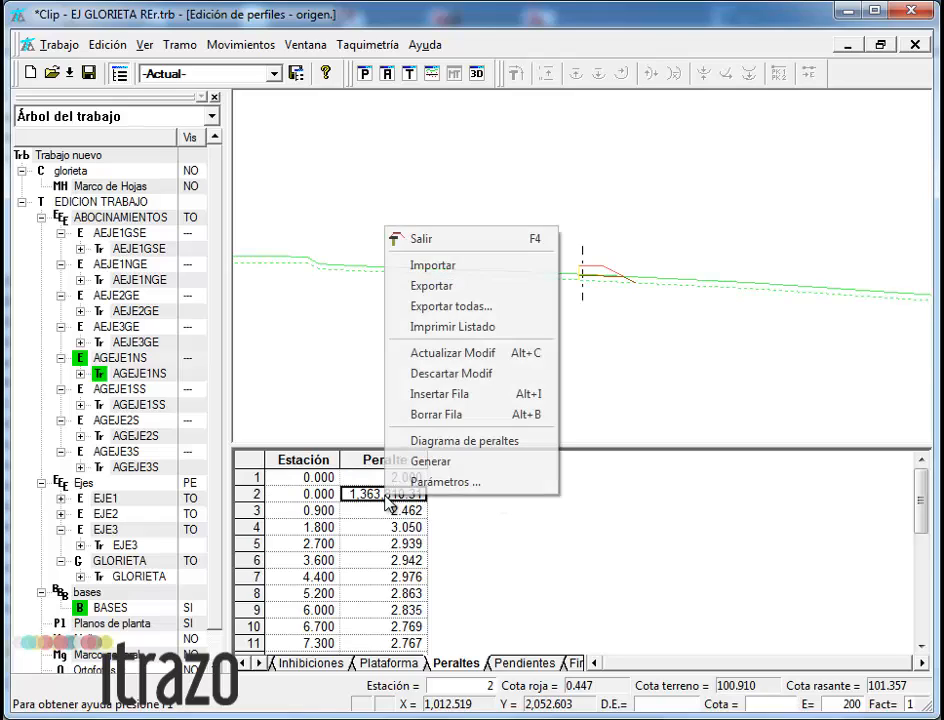
{"action": "left_click", "coordinate": [447, 417]}
- Save the superelevation table's modifications, exit the section data and close the cross-section view
{"action": "right_click", "coordinate": [553, 521]}
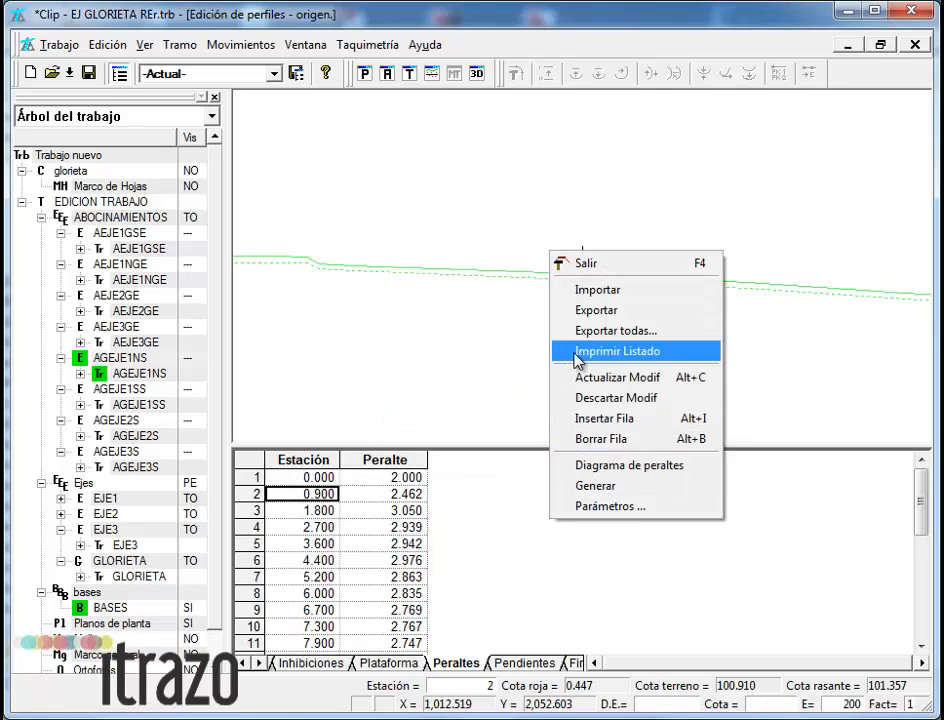
{"action": "left_click", "coordinate": [617, 379]}
{"action": "right_click", "coordinate": [615, 541]}
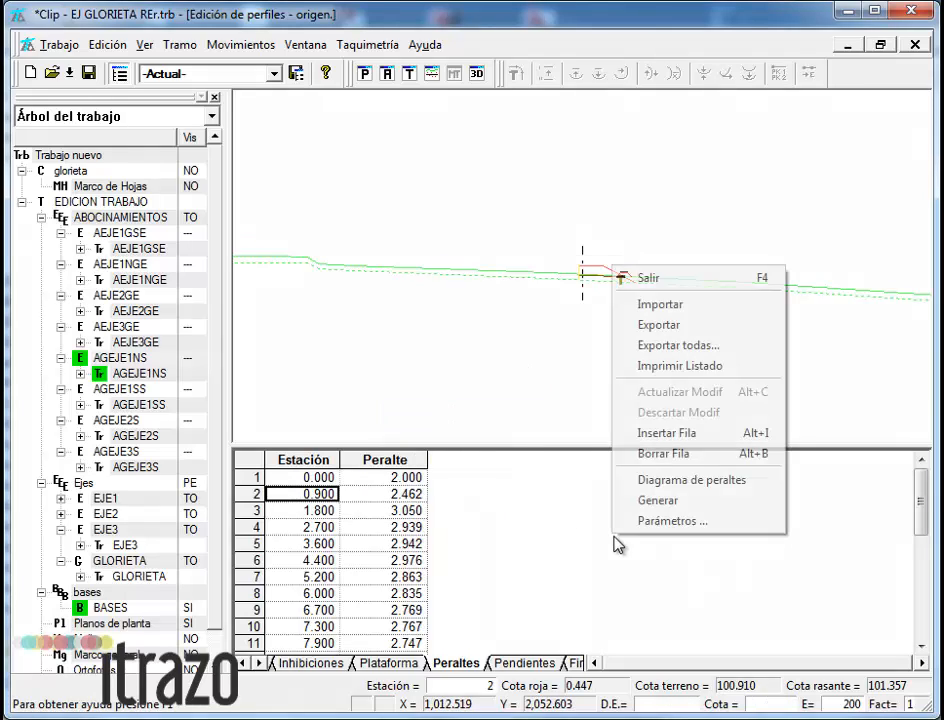
{"action": "left_click", "coordinate": [664, 285]}
{"action": "left_click", "coordinate": [915, 45]}
- Examine in plan how AGEJE1NS joins the roundabout and EJE1, and check the other flares around the roundabout
{"action": "scroll", "coordinate": [605, 392], "scroll_direction": "up", "scroll_amount": 3}
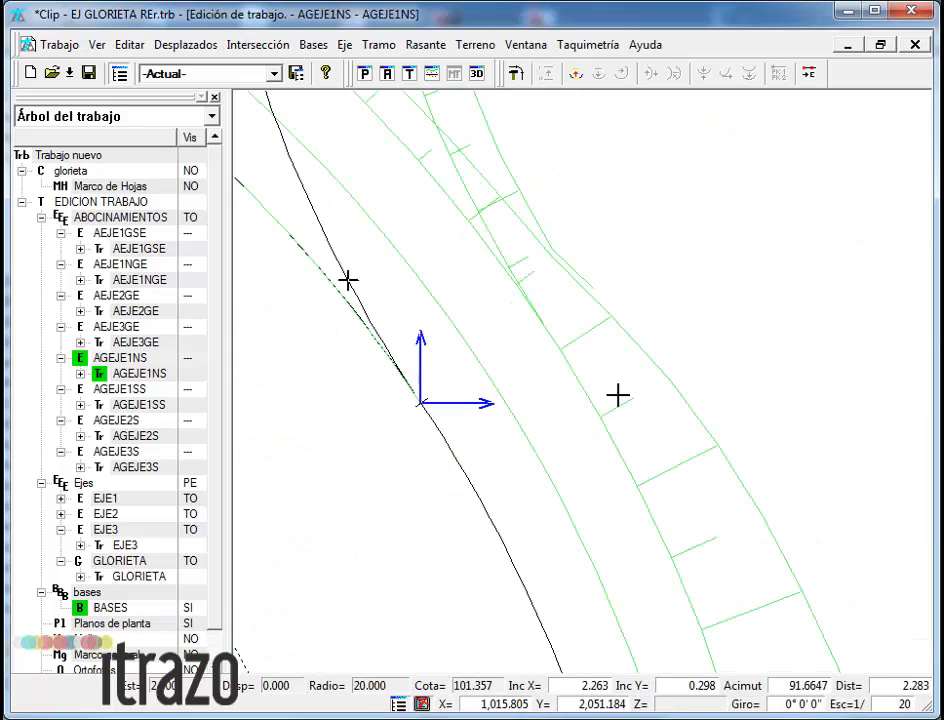
{"action": "scroll", "coordinate": [584, 381], "scroll_direction": "down", "scroll_amount": 3}
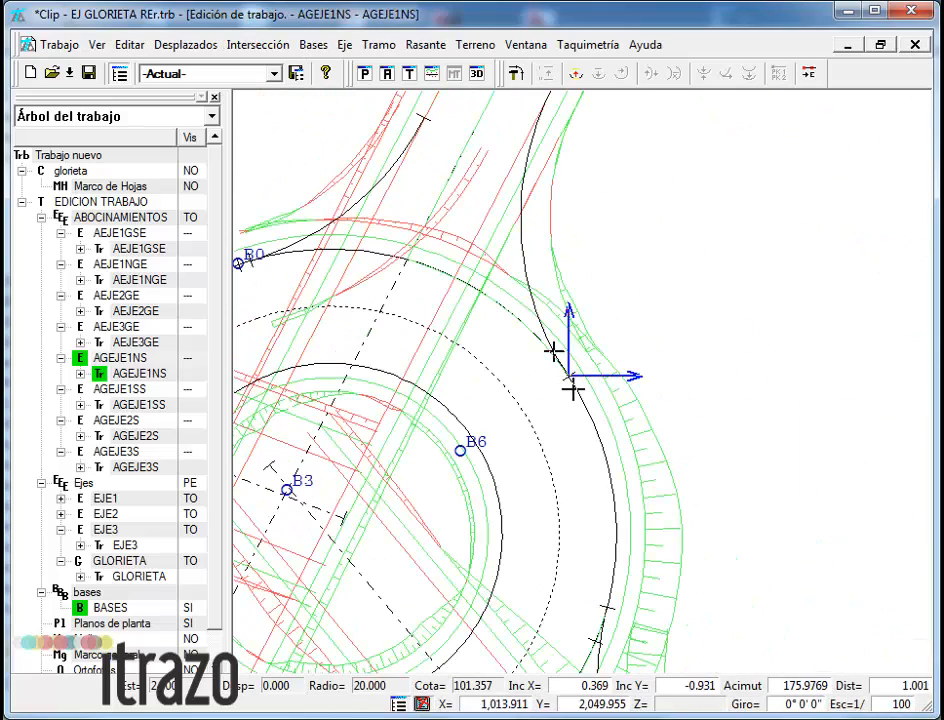
{"action": "scroll", "coordinate": [572, 390], "scroll_direction": "up", "scroll_amount": 3}
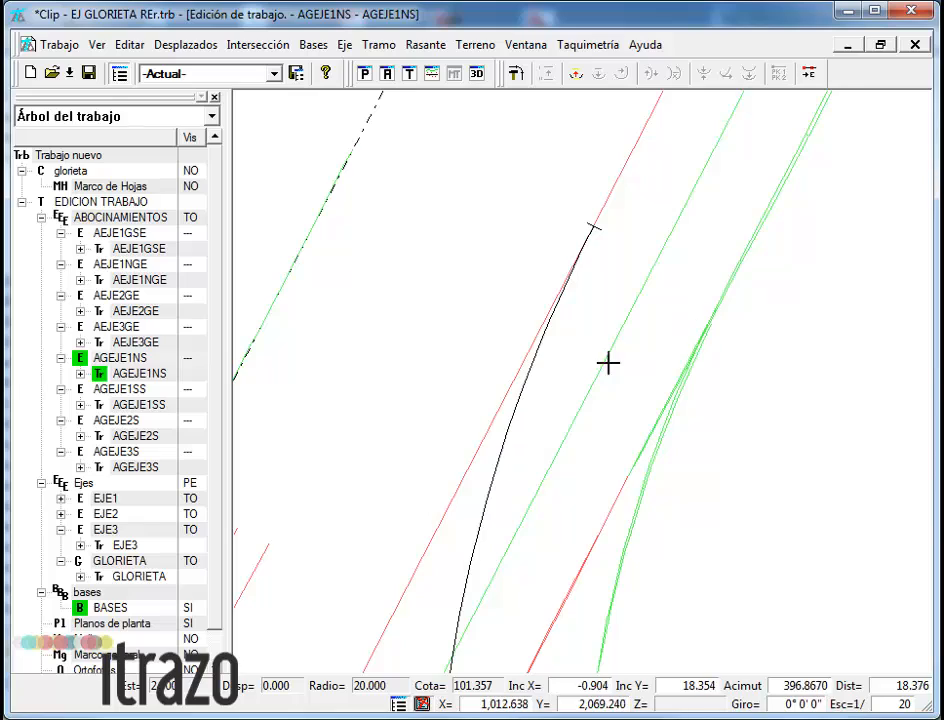
{"action": "scroll", "coordinate": [607, 362], "scroll_direction": "down", "scroll_amount": 4}
{"action": "scroll", "coordinate": [560, 464], "scroll_direction": "down", "scroll_amount": 3}
{"action": "scroll", "coordinate": [540, 348], "scroll_direction": "up", "scroll_amount": 4}
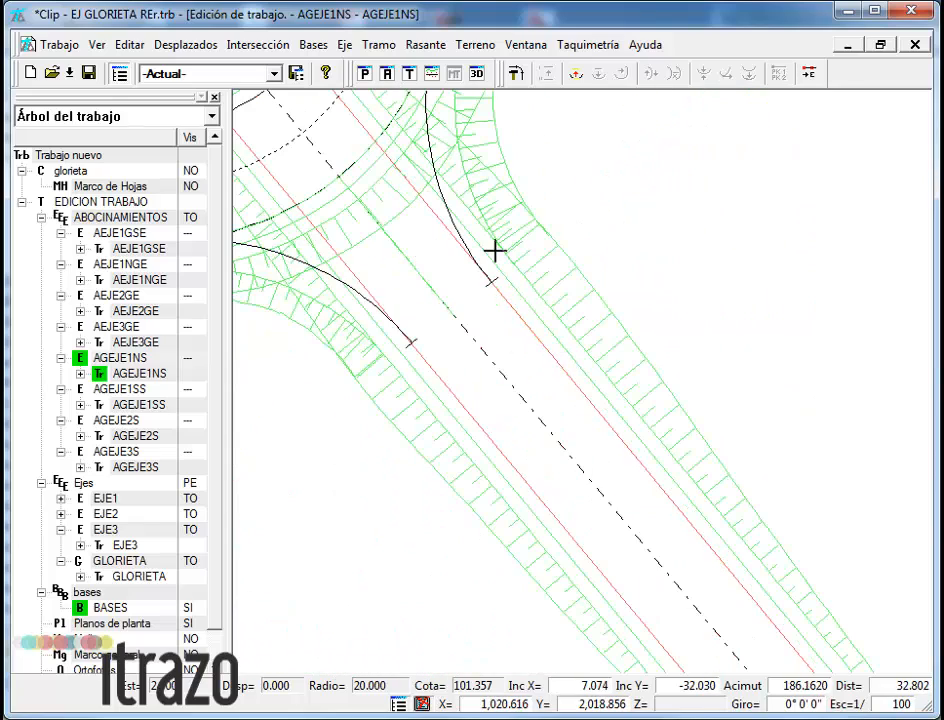
{"action": "scroll", "coordinate": [468, 236], "scroll_direction": "down", "scroll_amount": 4}
{"action": "scroll", "coordinate": [497, 275], "scroll_direction": "up", "scroll_amount": 2}
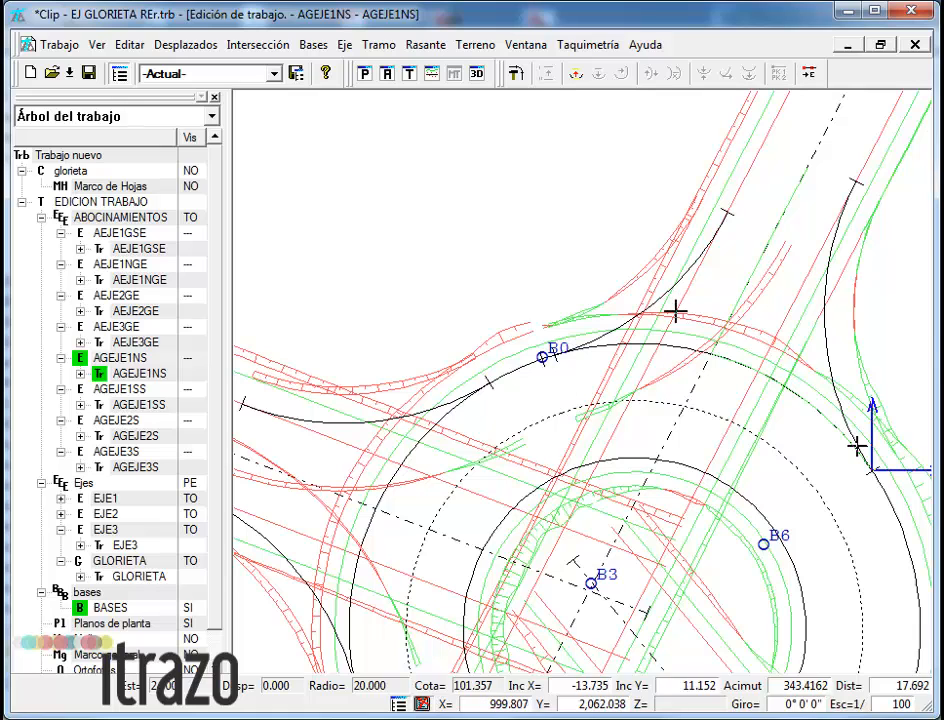
{"action": "scroll", "coordinate": [660, 312], "scroll_direction": "up", "scroll_amount": 1}
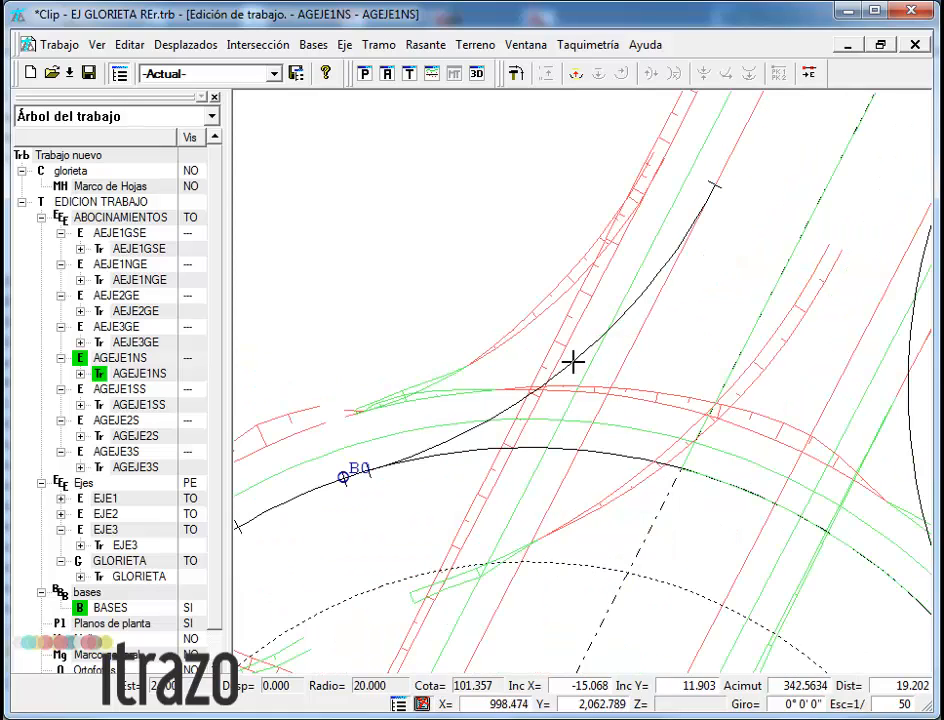
- Start the automatic generation of widths and superelevations for AEJE1NGE, with EJE1 as the first axis (Eje 1)
{"action": "left_click", "coordinate": [120, 279]}
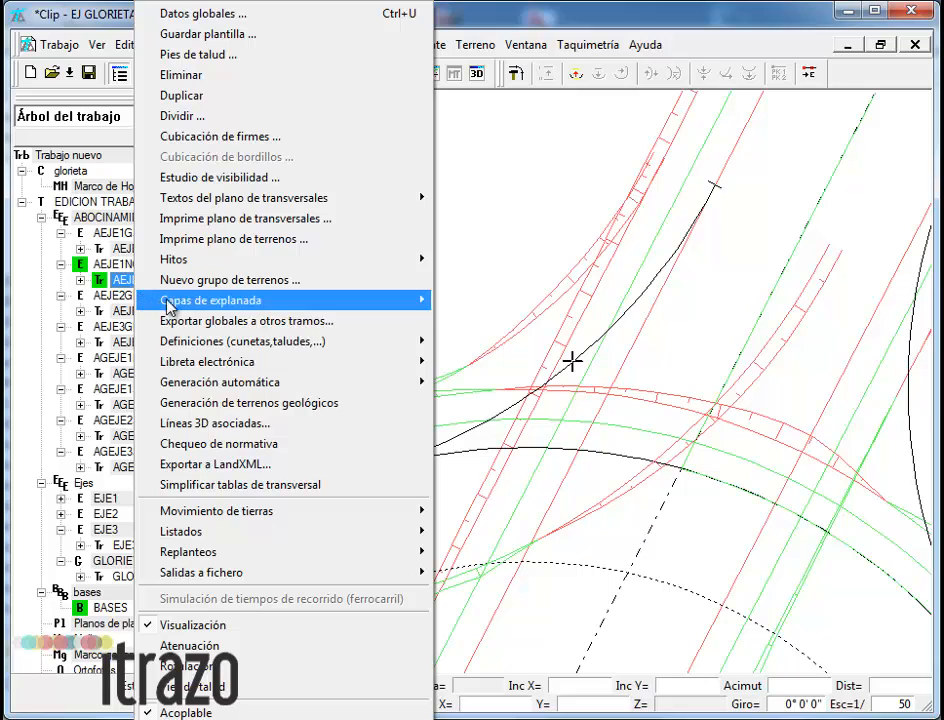
{"action": "mouse_move", "coordinate": [245, 383]}
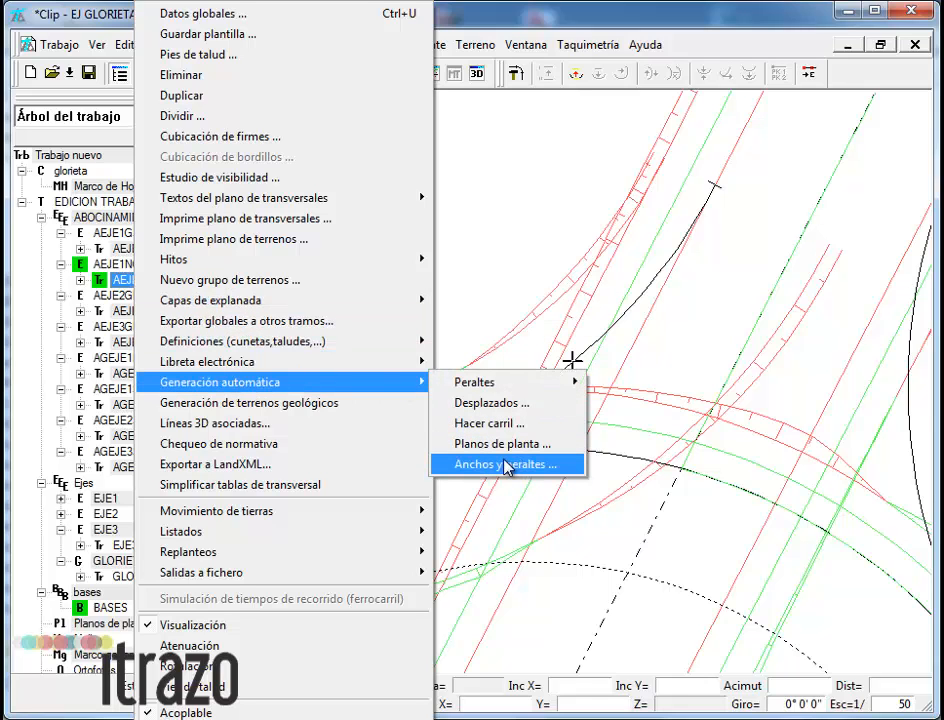
{"action": "left_click", "coordinate": [503, 465]}
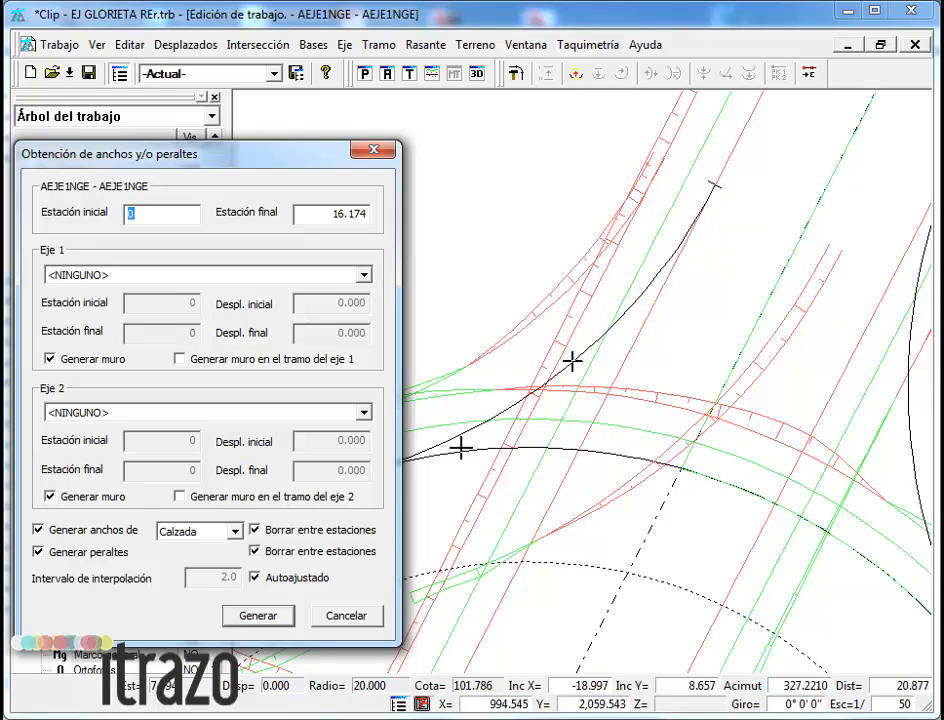
{"action": "left_click", "coordinate": [366, 279]}
{"action": "scroll", "coordinate": [238, 337], "scroll_direction": "down", "scroll_amount": 3}
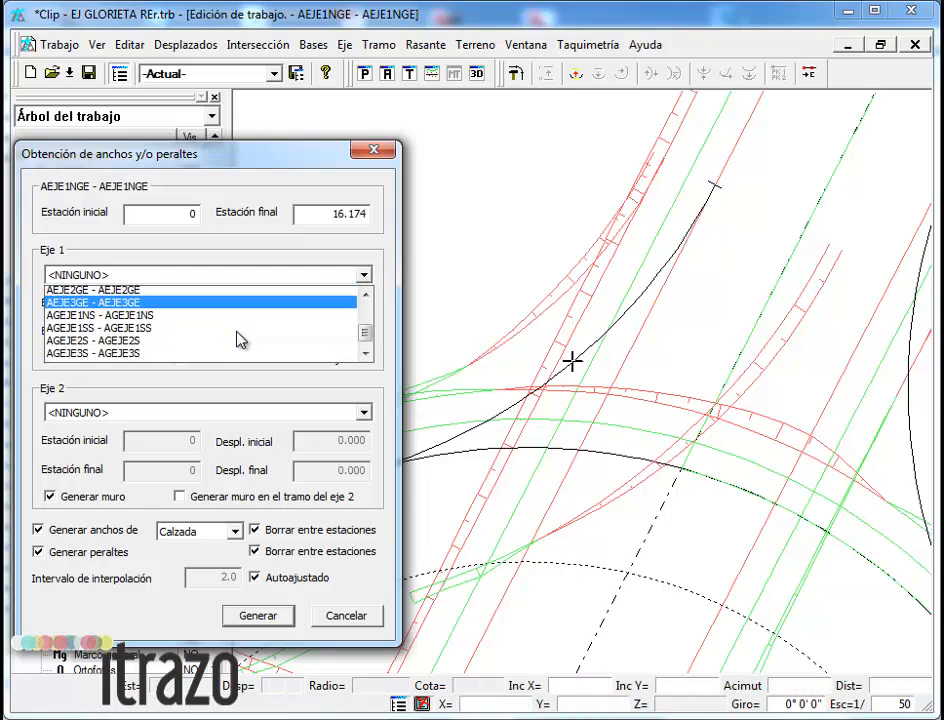
{"action": "left_click", "coordinate": [158, 331]}
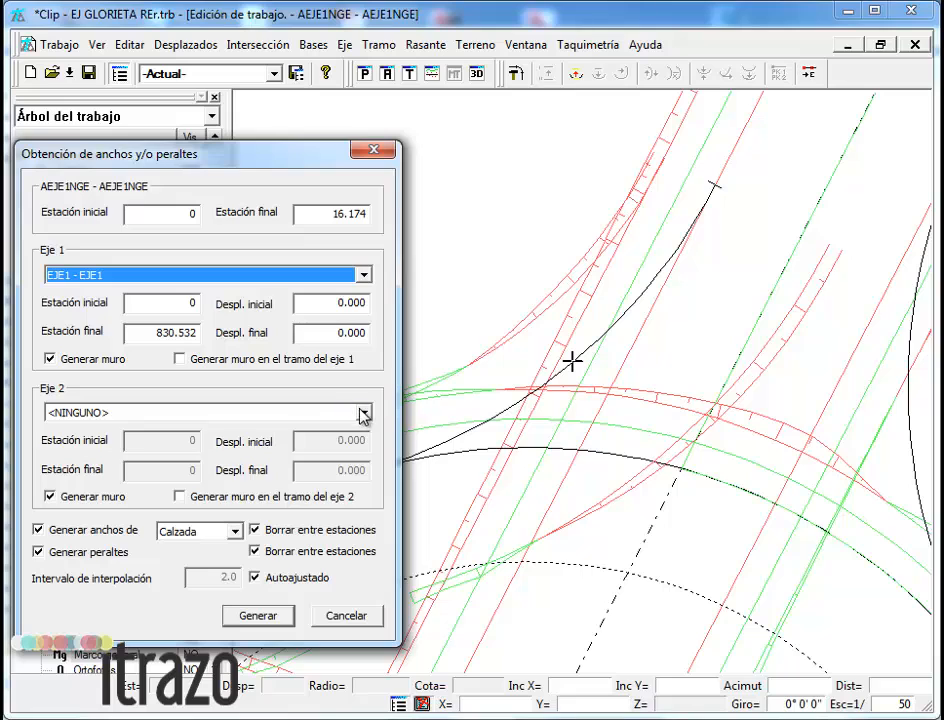
- Set GLORIETA as the second axis (Eje 2), generate AEJE1NGE's carriageway widths and superelevations and accept the junction data
{"action": "left_click", "coordinate": [363, 416]}
{"action": "scroll", "coordinate": [230, 470], "scroll_direction": "down", "scroll_amount": 4}
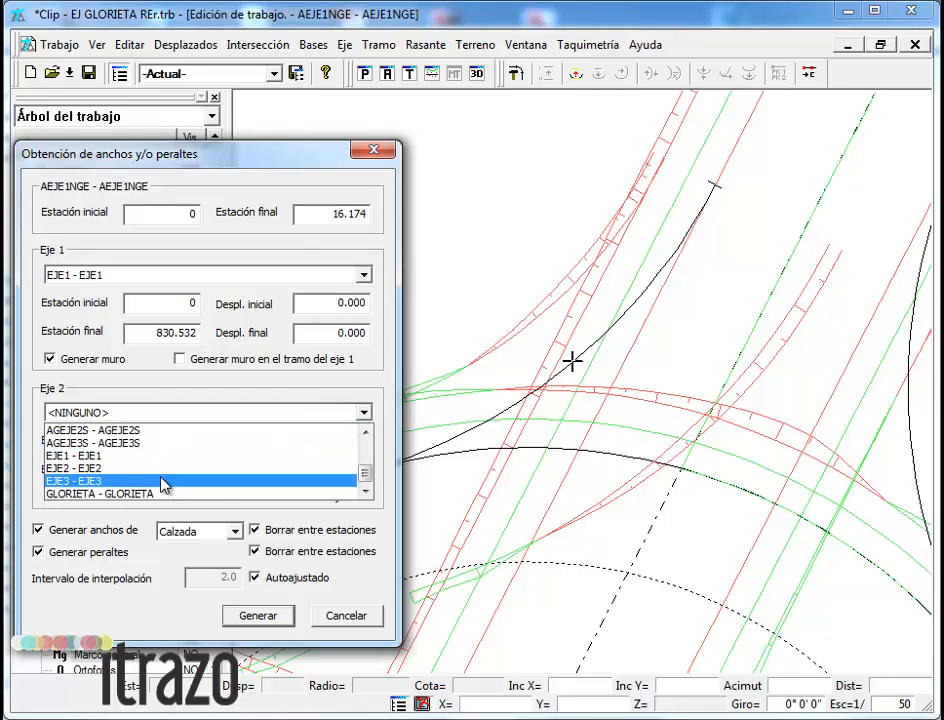
{"action": "left_click", "coordinate": [150, 494]}
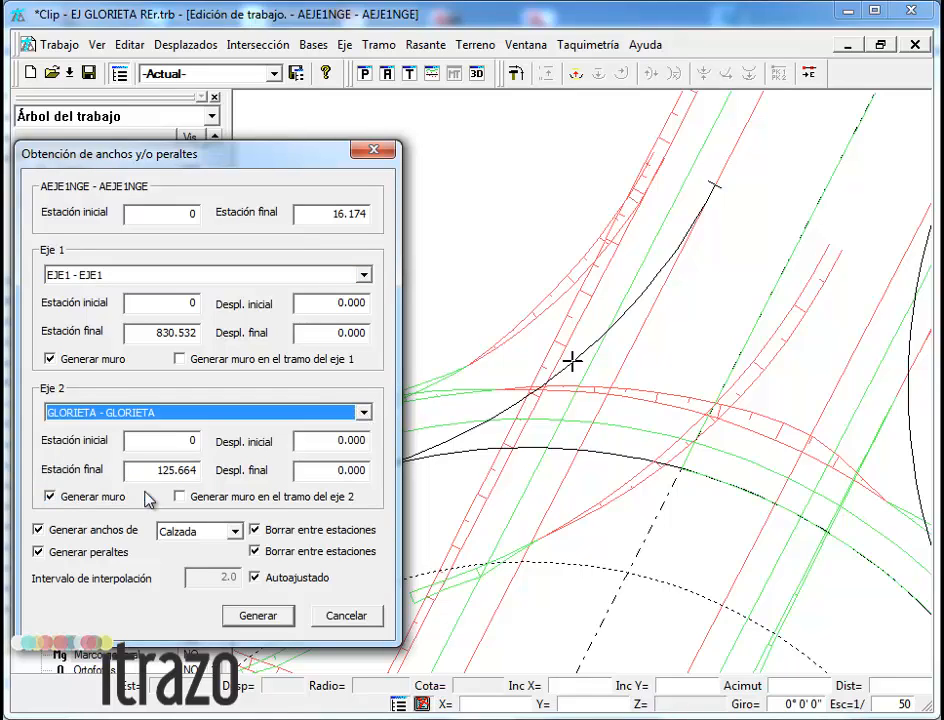
{"action": "left_click", "coordinate": [258, 616]}
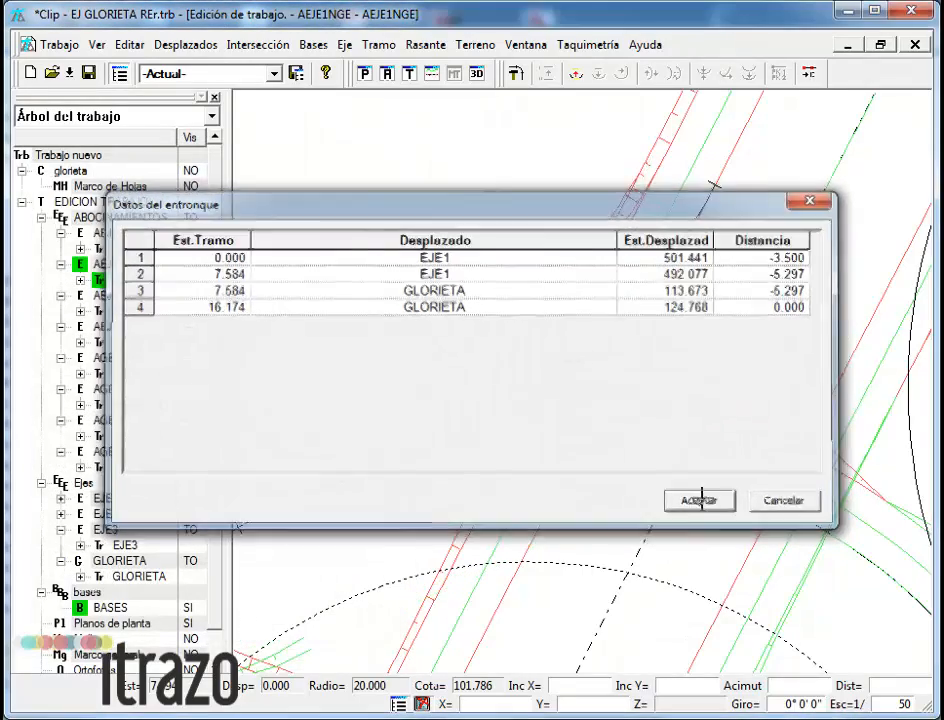
{"action": "left_click", "coordinate": [700, 500]}
- Pick the AGEJE2S flare and start its widths and superelevations generation, with GLORIETA as the first axis (Eje 1)
{"action": "scroll", "coordinate": [649, 388], "scroll_direction": "up", "scroll_amount": 2}
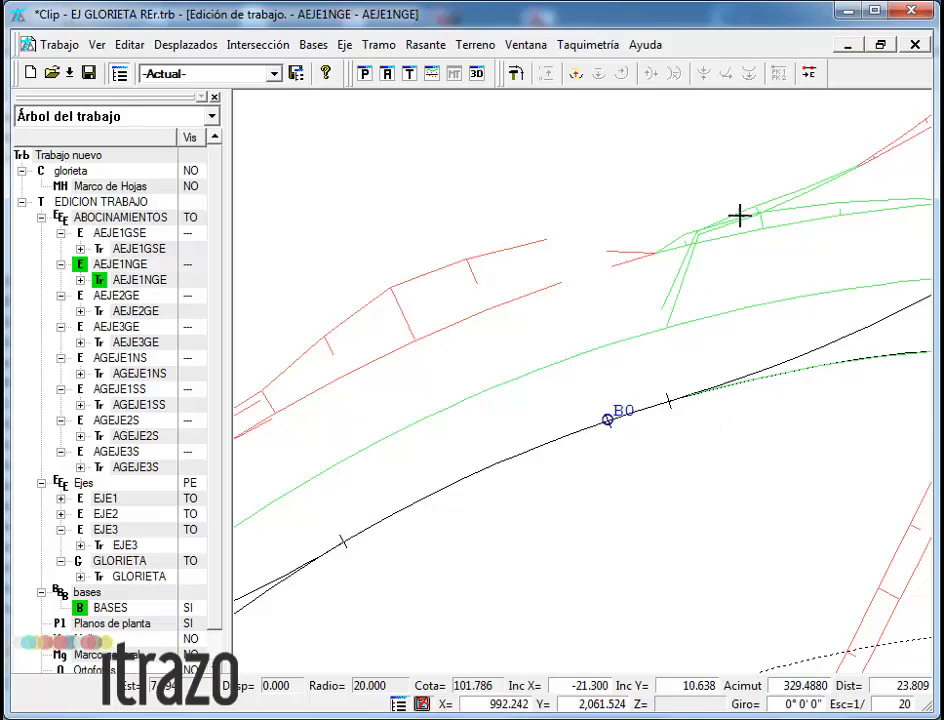
{"action": "scroll", "coordinate": [700, 286], "scroll_direction": "down", "scroll_amount": 3}
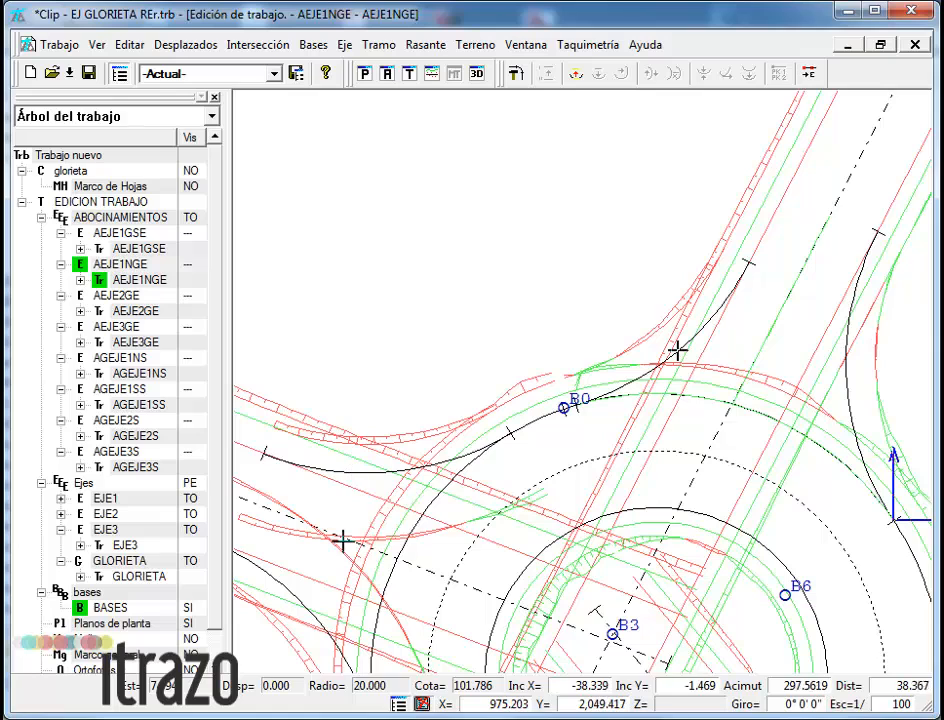
{"action": "scroll", "coordinate": [648, 214], "scroll_direction": "down", "scroll_amount": 1}
{"action": "scroll", "coordinate": [380, 300], "scroll_direction": "up", "scroll_amount": 1}
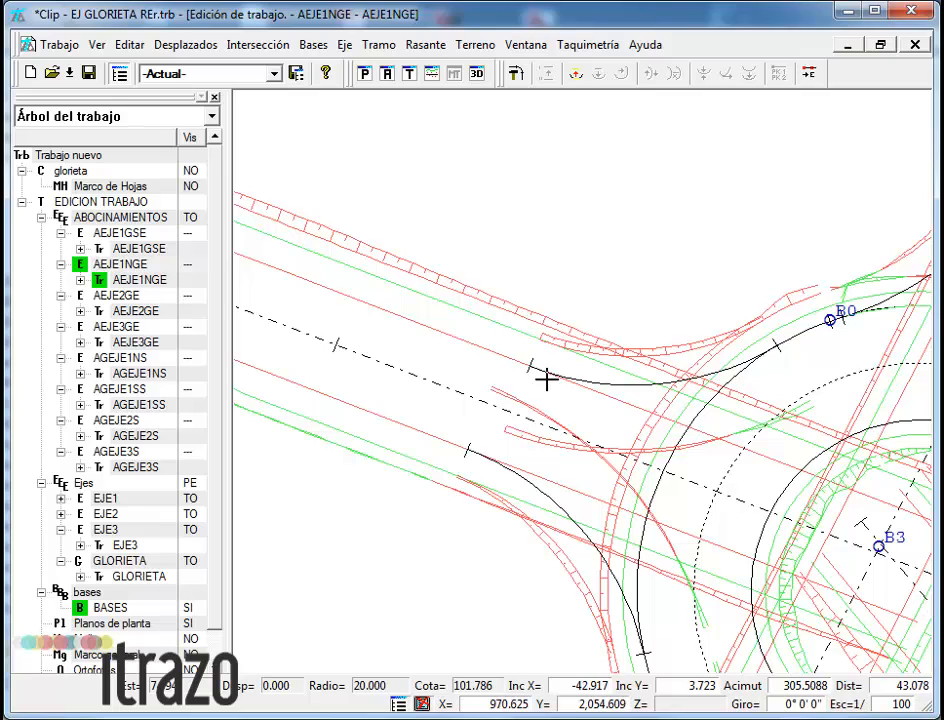
{"action": "scroll", "coordinate": [655, 400], "scroll_direction": "up", "scroll_amount": 1}
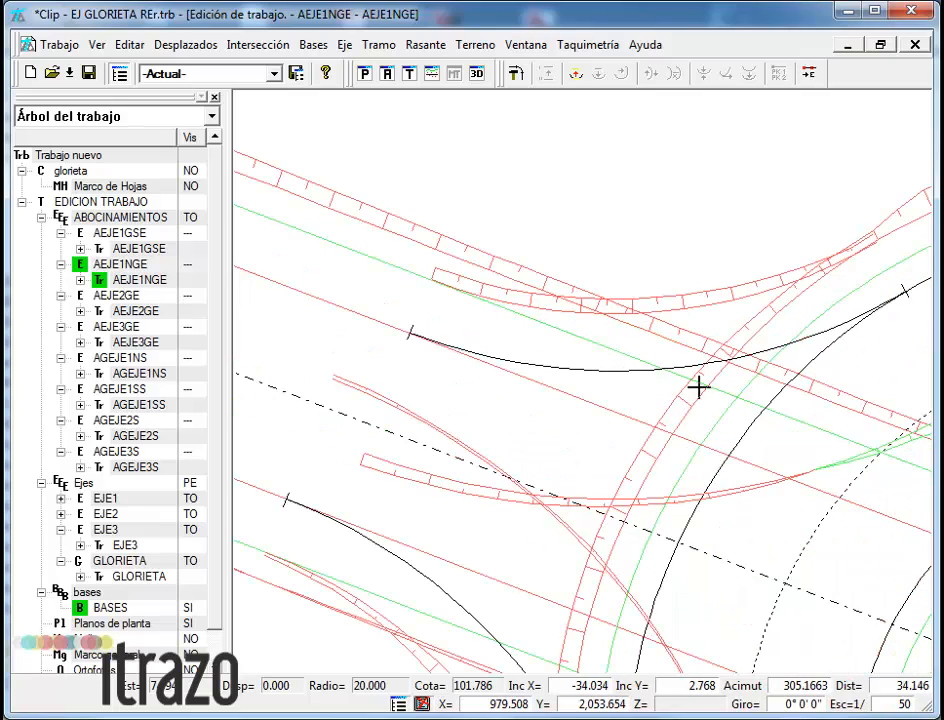
{"action": "left_click", "coordinate": [613, 371]}
{"action": "right_click", "coordinate": [137, 441]}
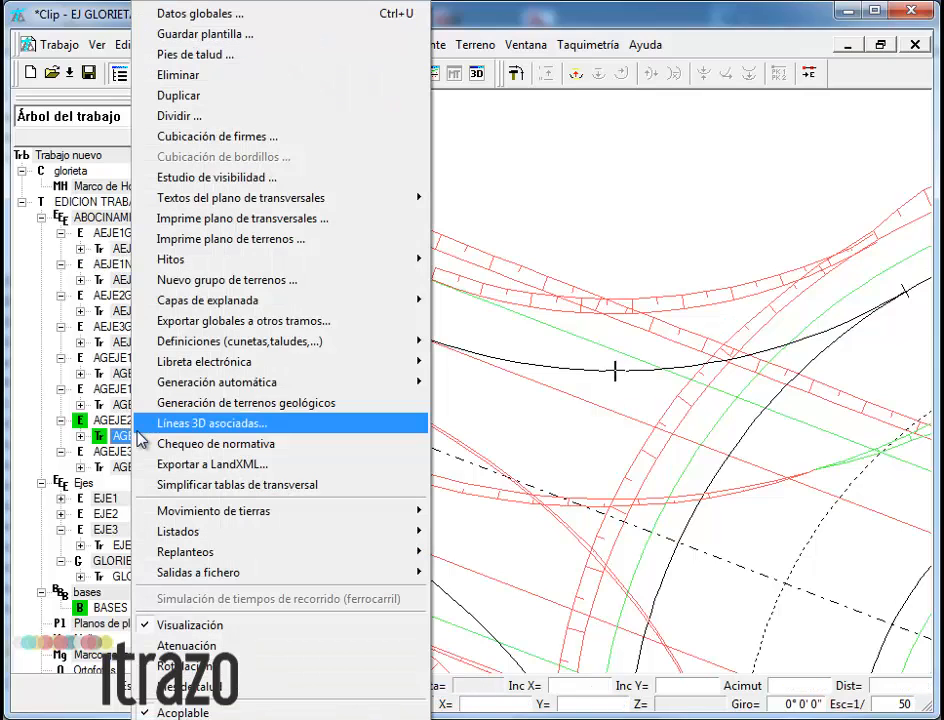
{"action": "mouse_move", "coordinate": [296, 303]}
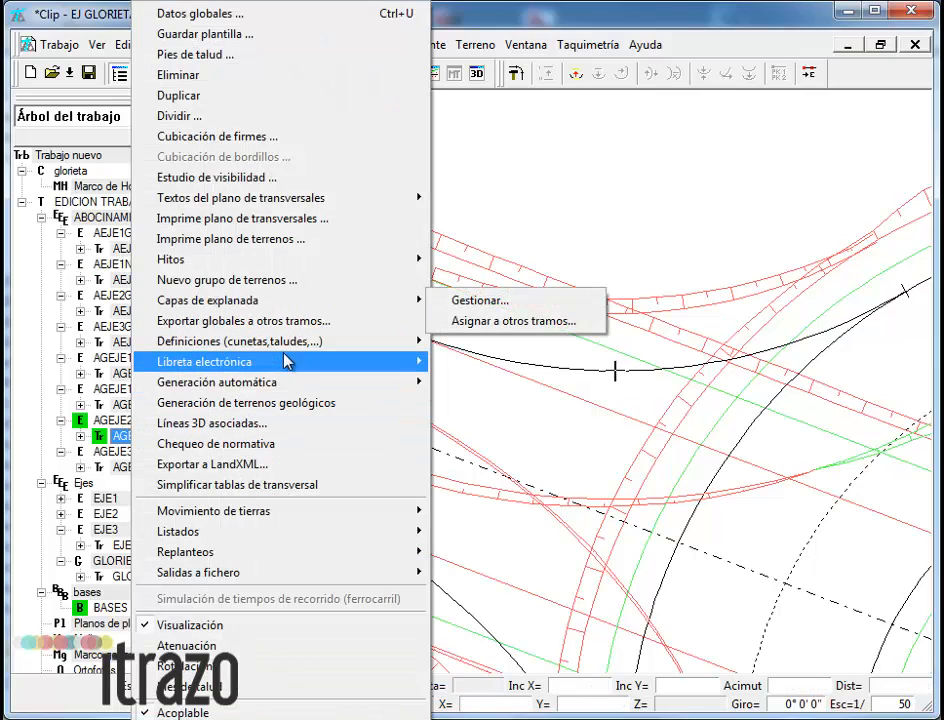
{"action": "mouse_move", "coordinate": [420, 381]}
{"action": "left_click", "coordinate": [482, 473]}
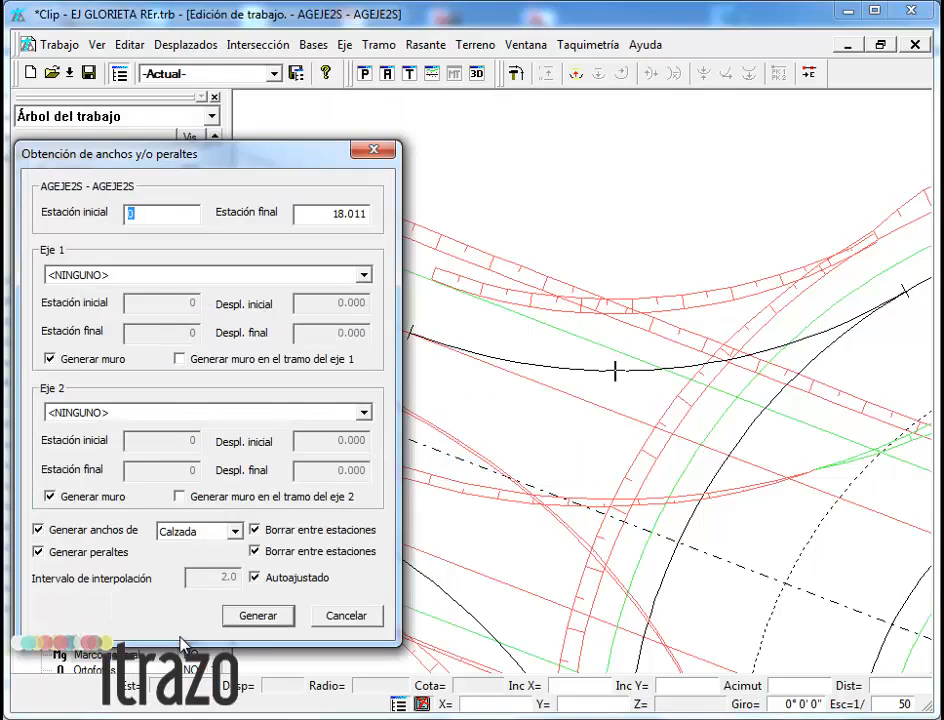
{"action": "left_click", "coordinate": [364, 278]}
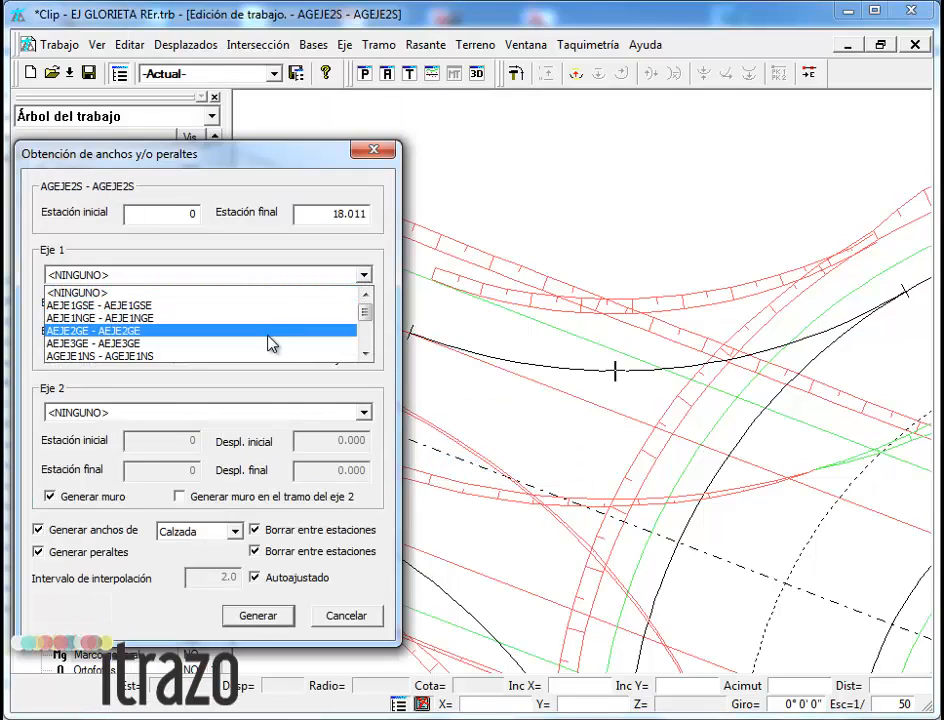
{"action": "scroll", "coordinate": [230, 345], "scroll_direction": "down", "scroll_amount": 2}
{"action": "left_click", "coordinate": [183, 357]}
- Set EJE2 as the second axis (Eje 2), generate AGEJE2S's carriageway widths and superelevations and accept the junction data
{"action": "left_click", "coordinate": [363, 413]}
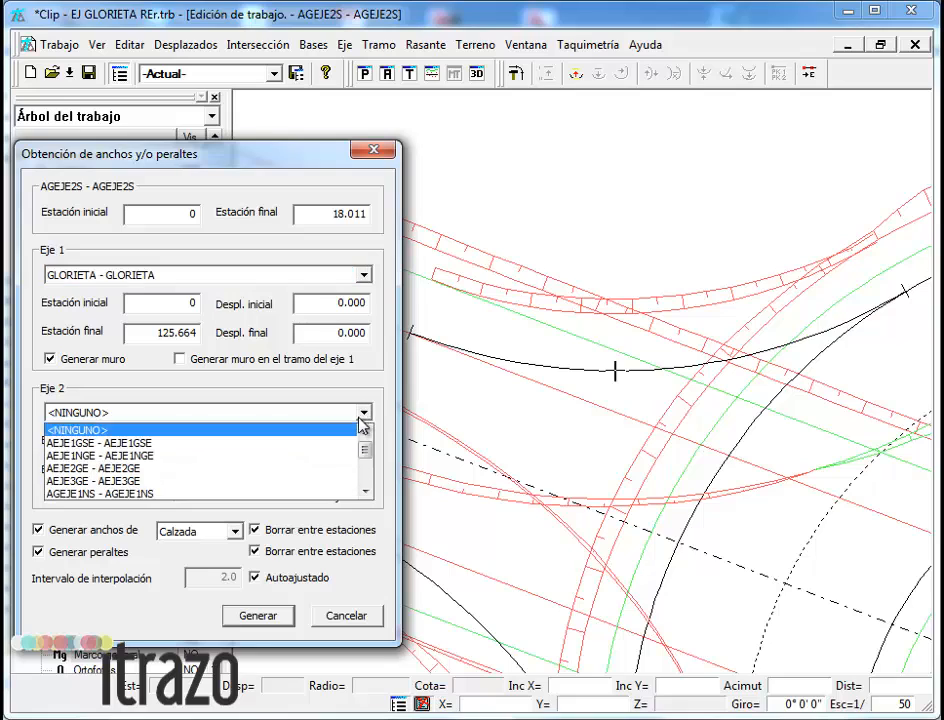
{"action": "scroll", "coordinate": [275, 470], "scroll_direction": "down", "scroll_amount": 3}
{"action": "left_click", "coordinate": [265, 468]}
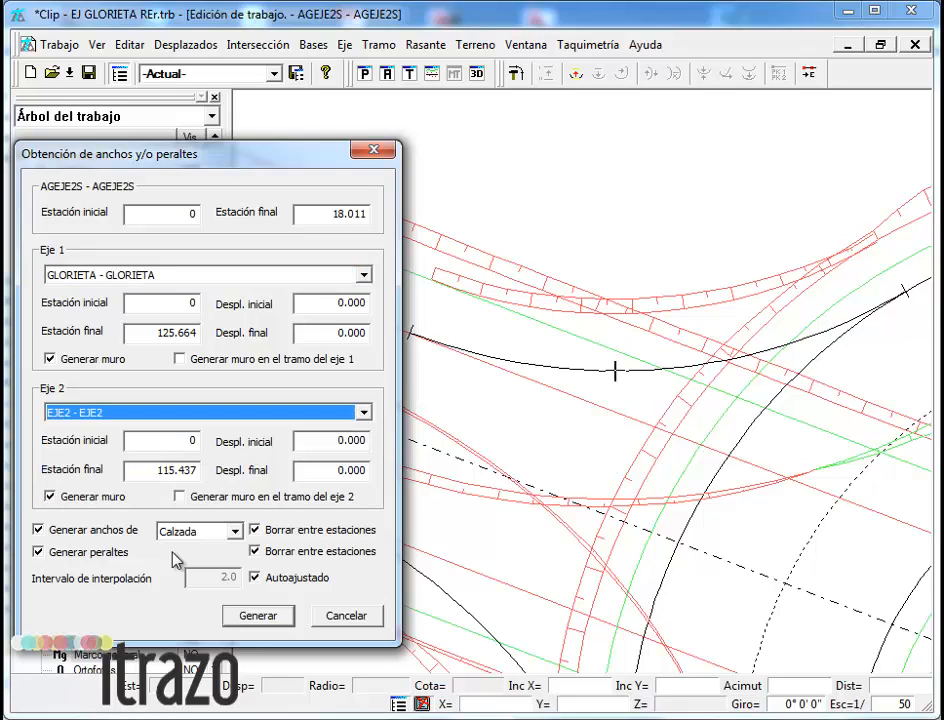
{"action": "left_click", "coordinate": [258, 616]}
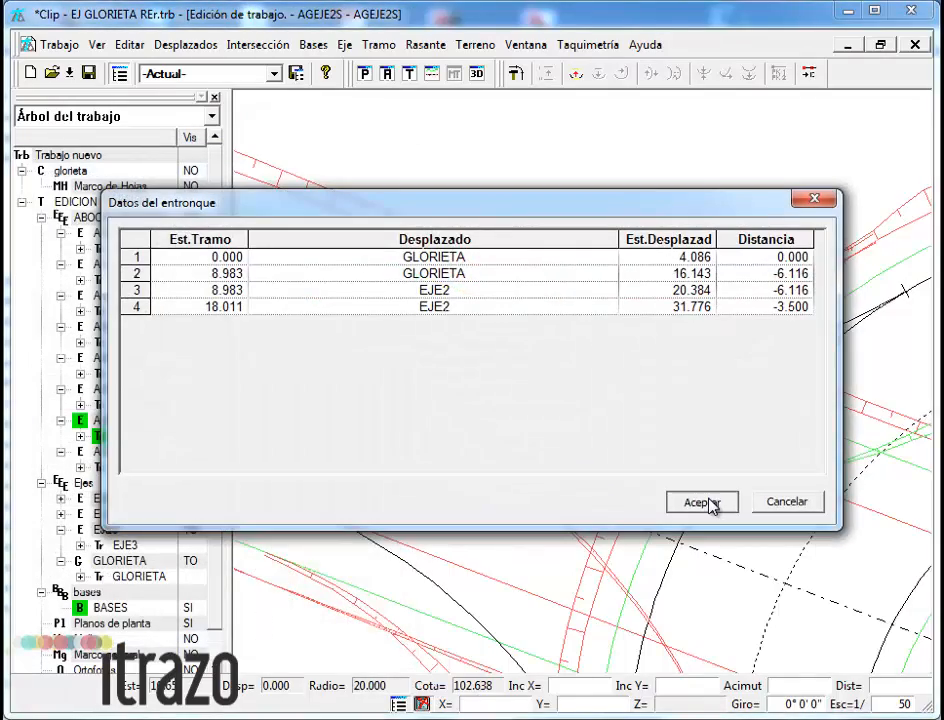
{"action": "left_click", "coordinate": [716, 505]}
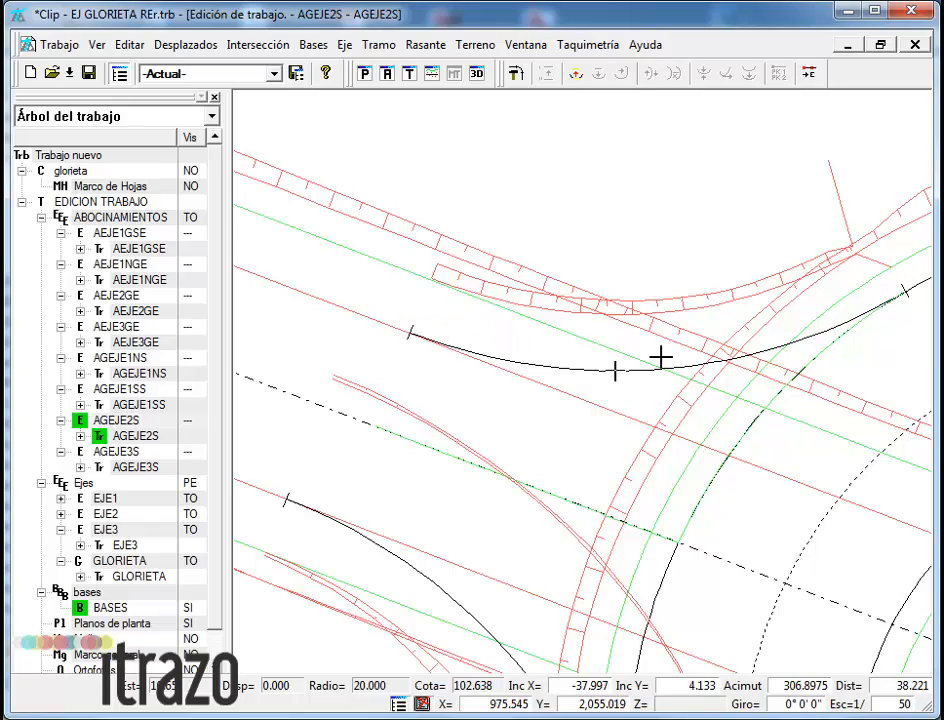
- Reselect the AGEJE2S flare, open its cross-section profiles and bring up the Plataforma table of its section data
{"action": "left_click", "coordinate": [374, 259]}
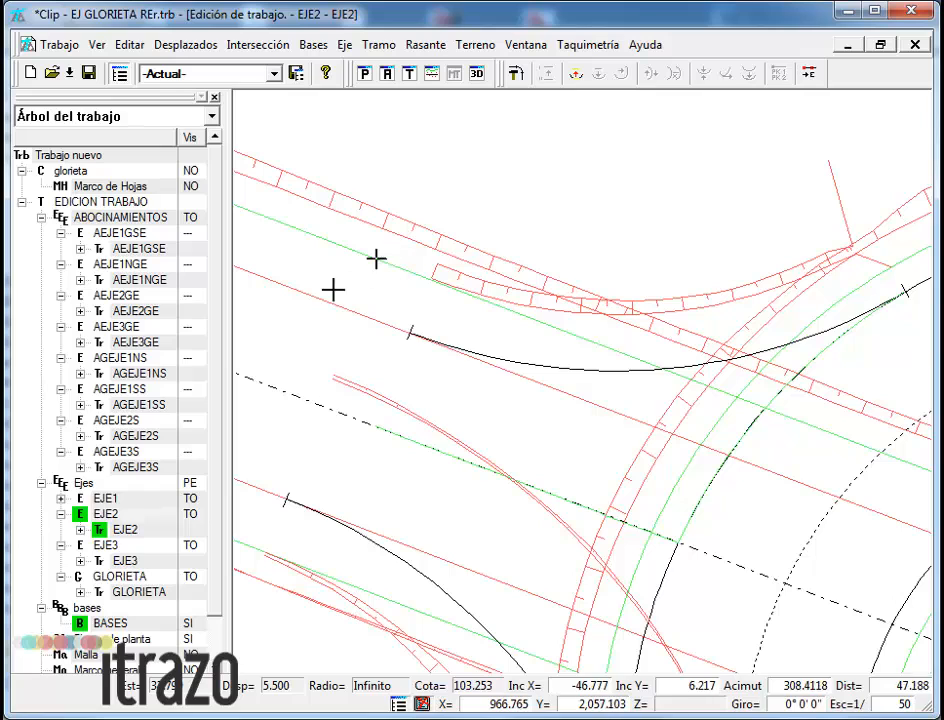
{"action": "left_click", "coordinate": [584, 371]}
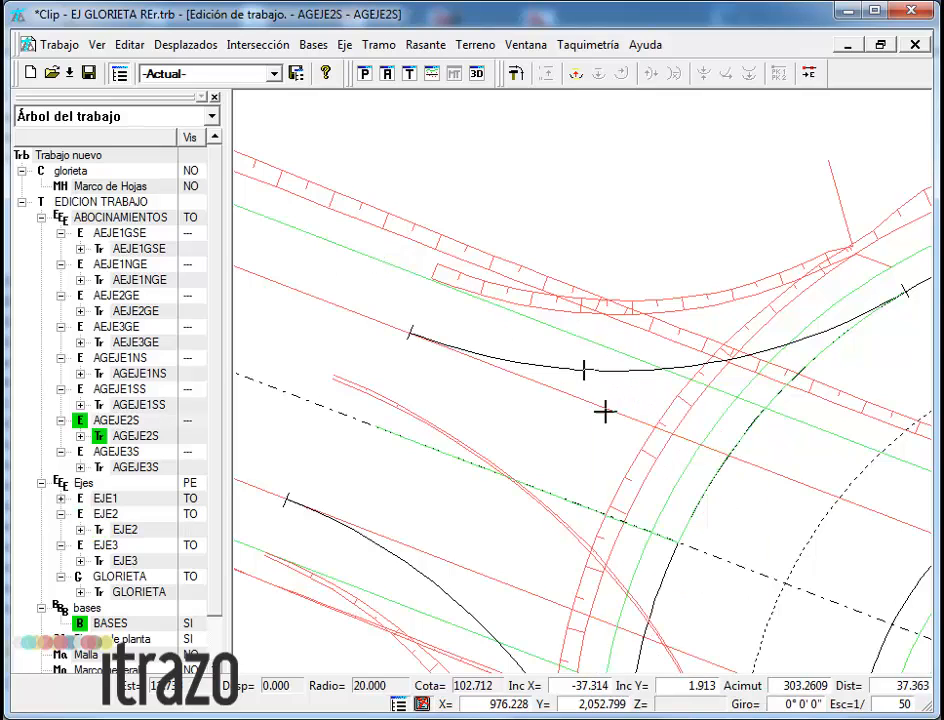
{"action": "left_click", "coordinate": [408, 75]}
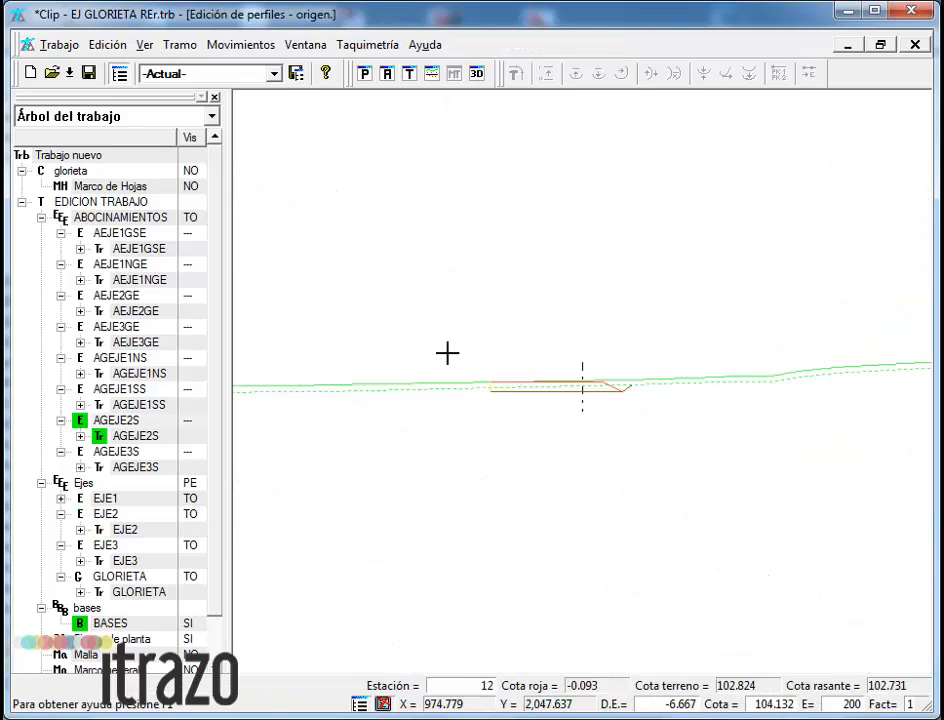
{"action": "right_click", "coordinate": [520, 325]}
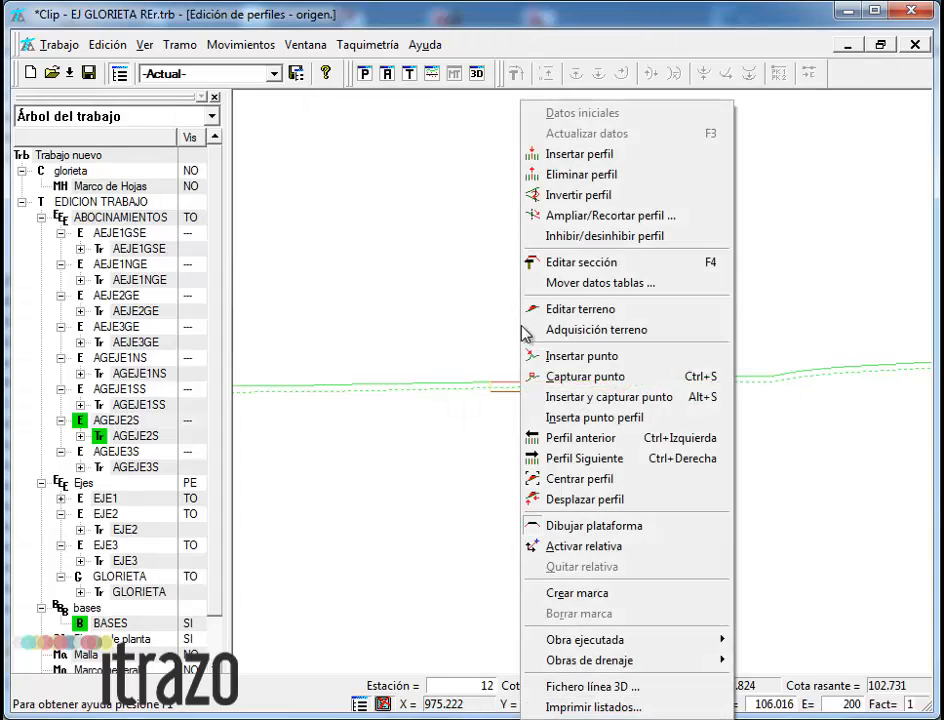
{"action": "left_click", "coordinate": [600, 264]}
{"action": "left_click", "coordinate": [260, 664]}
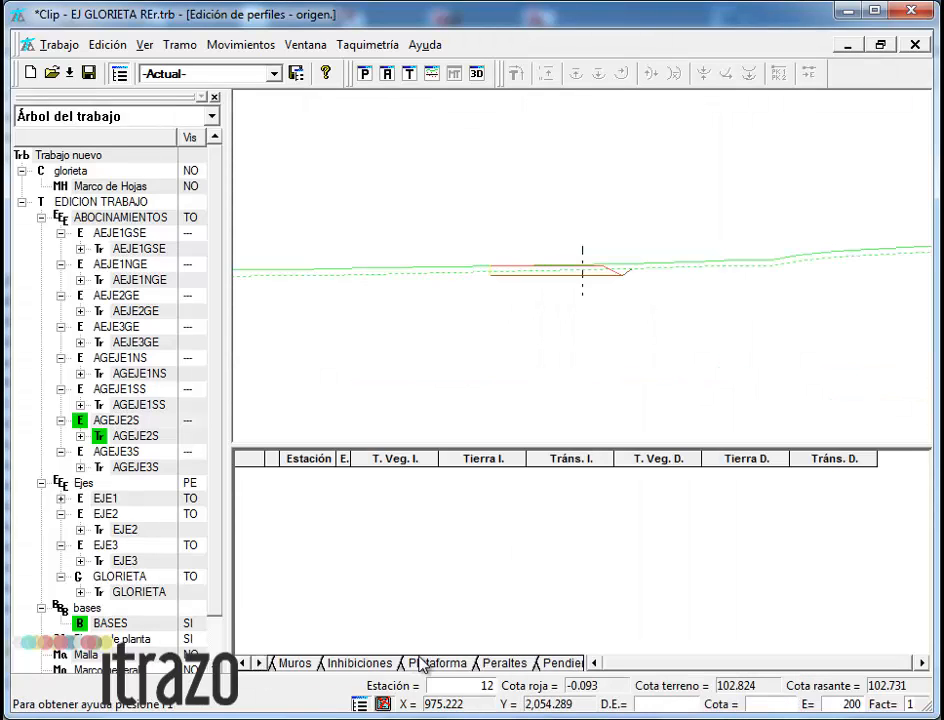
{"action": "left_click", "coordinate": [421, 664]}
- Set the right shoulder width (Arcén D.) to 2 at AGEJE2S's station 18.012
{"action": "left_click", "coordinate": [836, 666]}
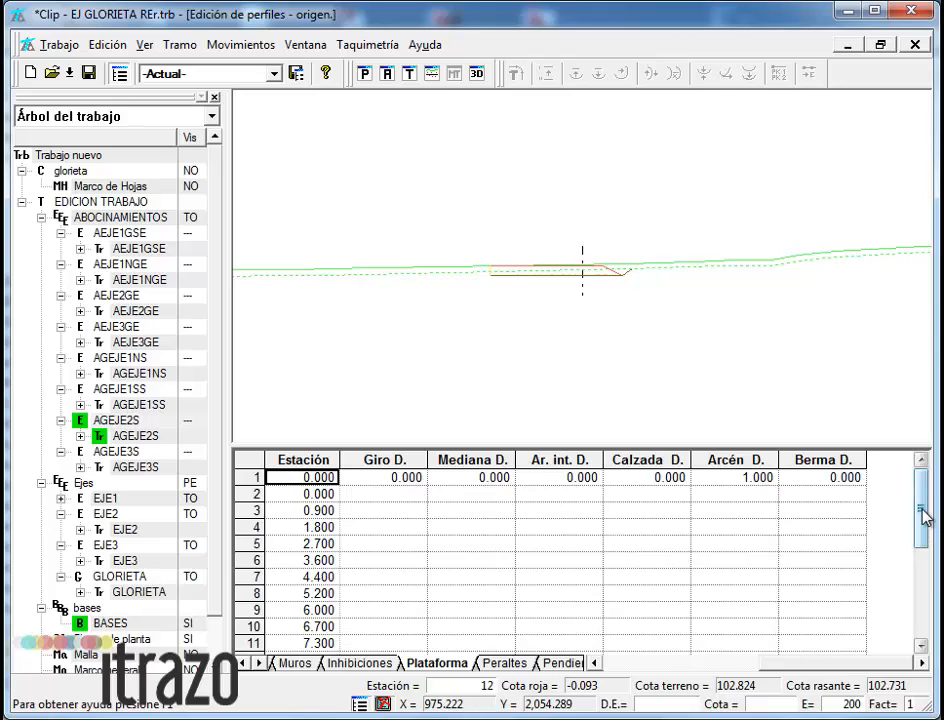
{"action": "left_click_drag", "start_coordinate": [921, 506], "coordinate": [921, 598]}
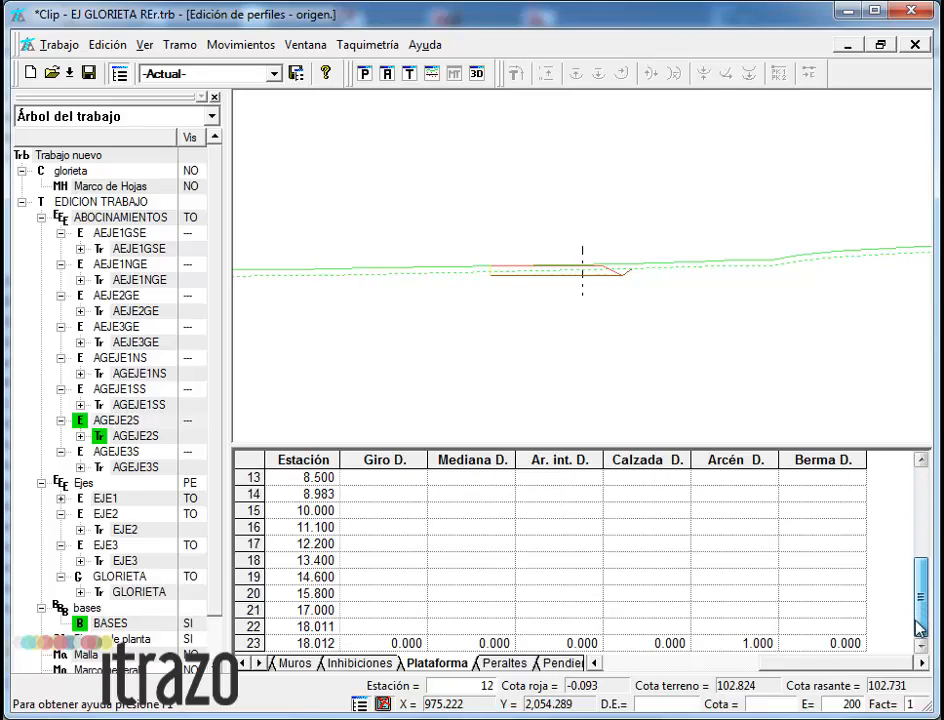
{"action": "left_click", "coordinate": [758, 645]}
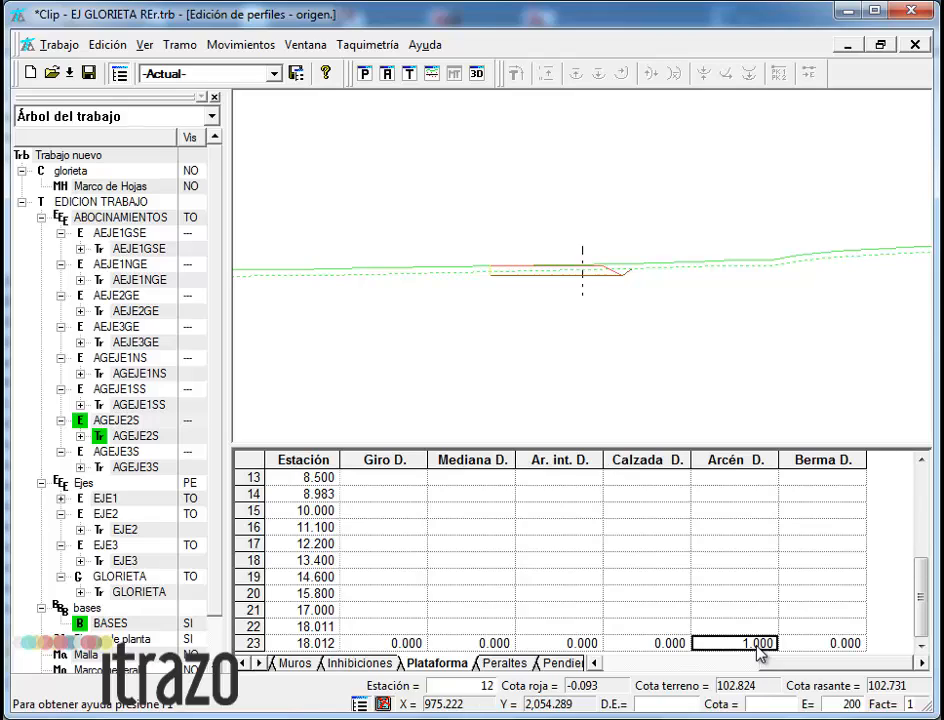
{"action": "type", "text": "2"}
{"action": "key", "text": "Tab"}
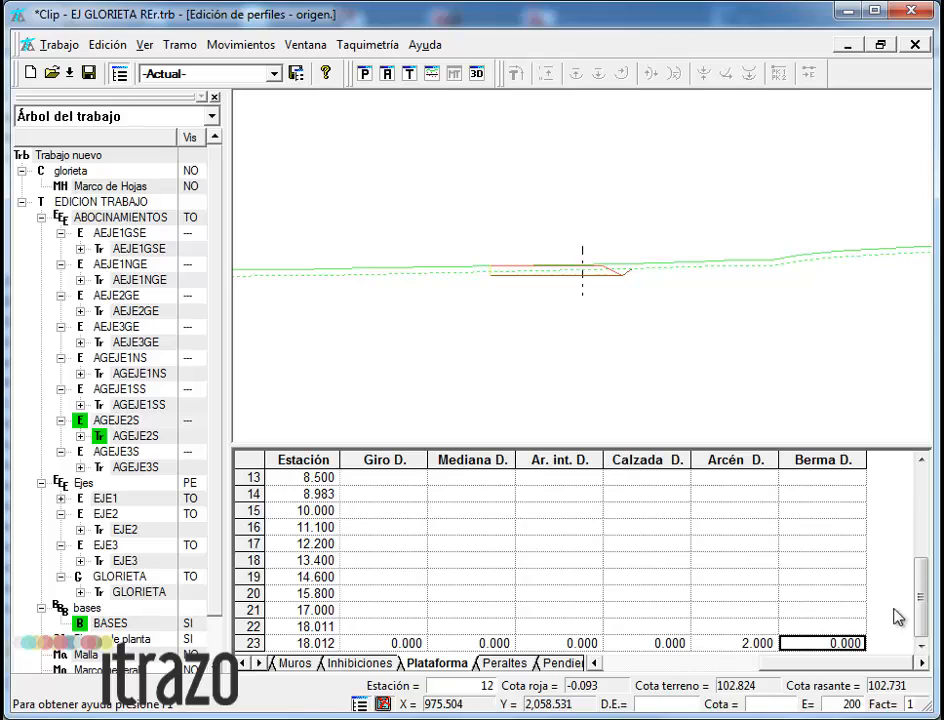
- Set the right shoulder width (Arcén D.) to 1 at AGEJE2S's station 12.200
{"action": "mouse_move", "coordinate": [920, 626]}
{"action": "left_mouse_down"}
{"action": "mouse_move", "coordinate": [920, 611]}
{"action": "mouse_move", "coordinate": [919, 630]}
{"action": "left_mouse_up"}
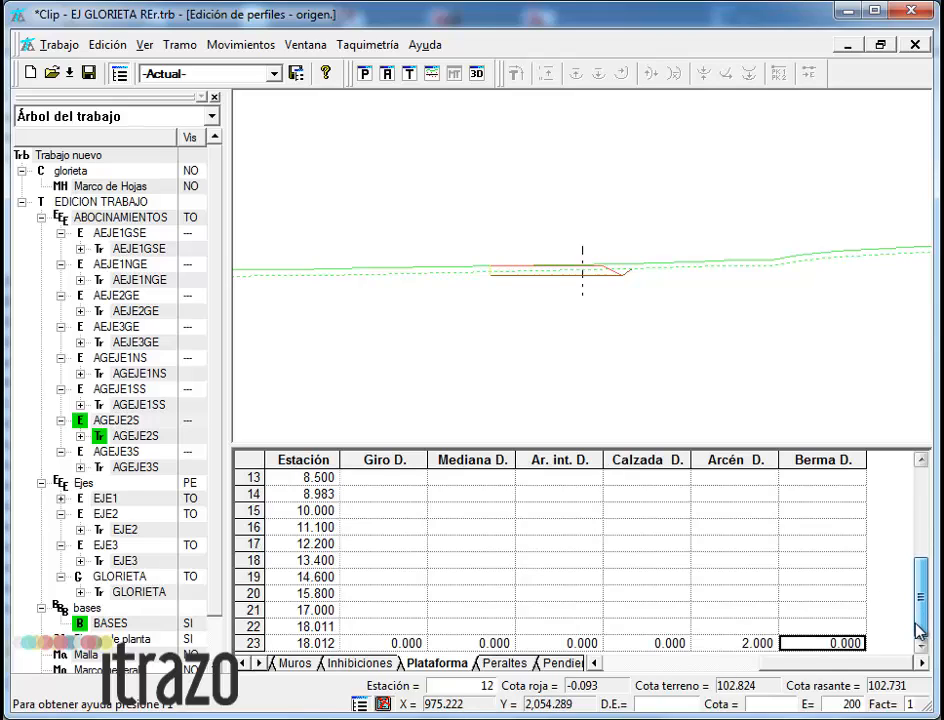
{"action": "scroll", "coordinate": [678, 465], "scroll_direction": "up", "scroll_amount": 1}
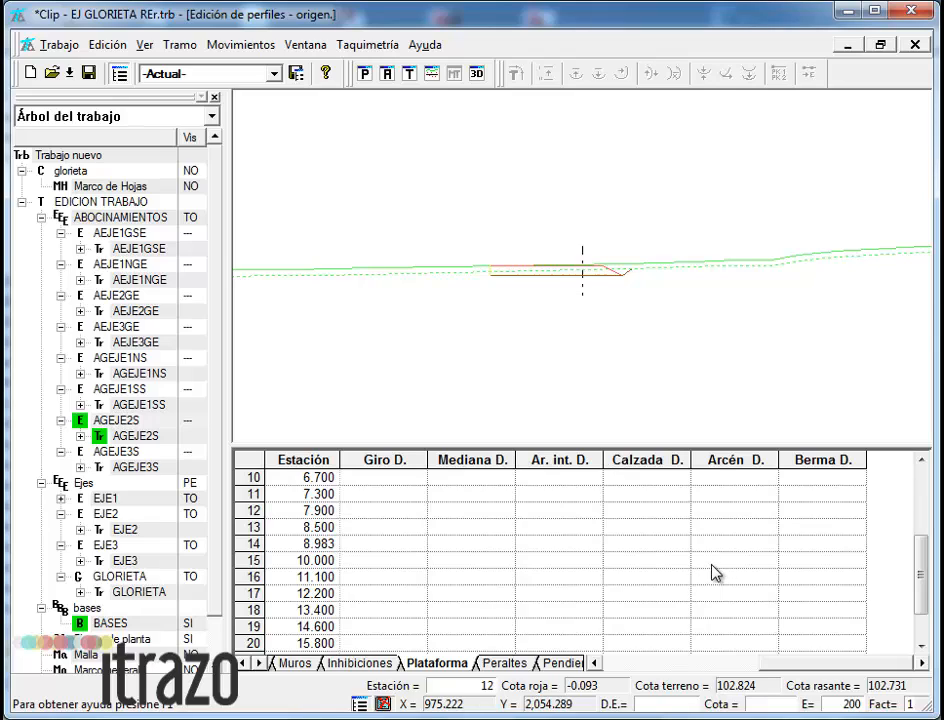
{"action": "left_click", "coordinate": [708, 594]}
{"action": "type", "text": "1"}
{"action": "left_click_drag", "start_coordinate": [921, 575], "coordinate": [921, 640]}
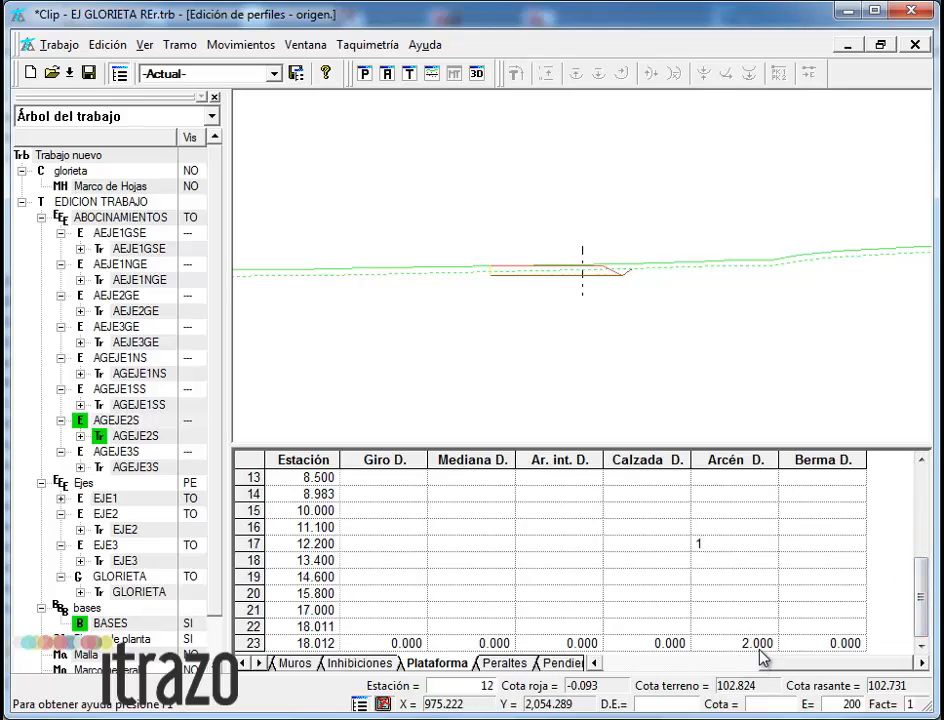
{"action": "key", "text": "Tab"}
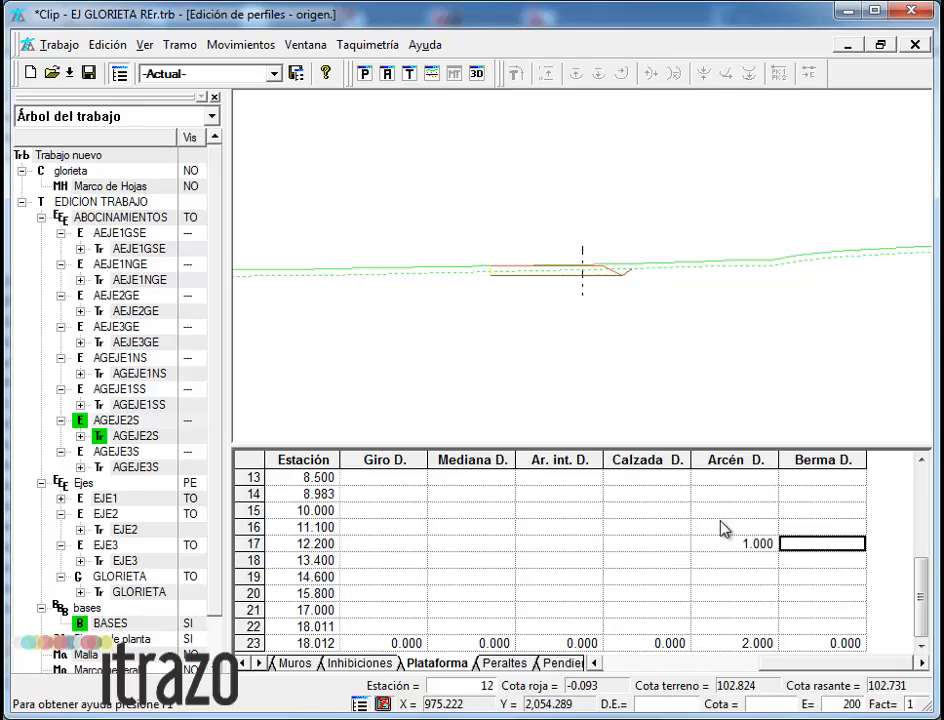
- Update the Plataforma modifications, exit the section editing and return to the plan view
{"action": "right_click", "coordinate": [758, 578]}
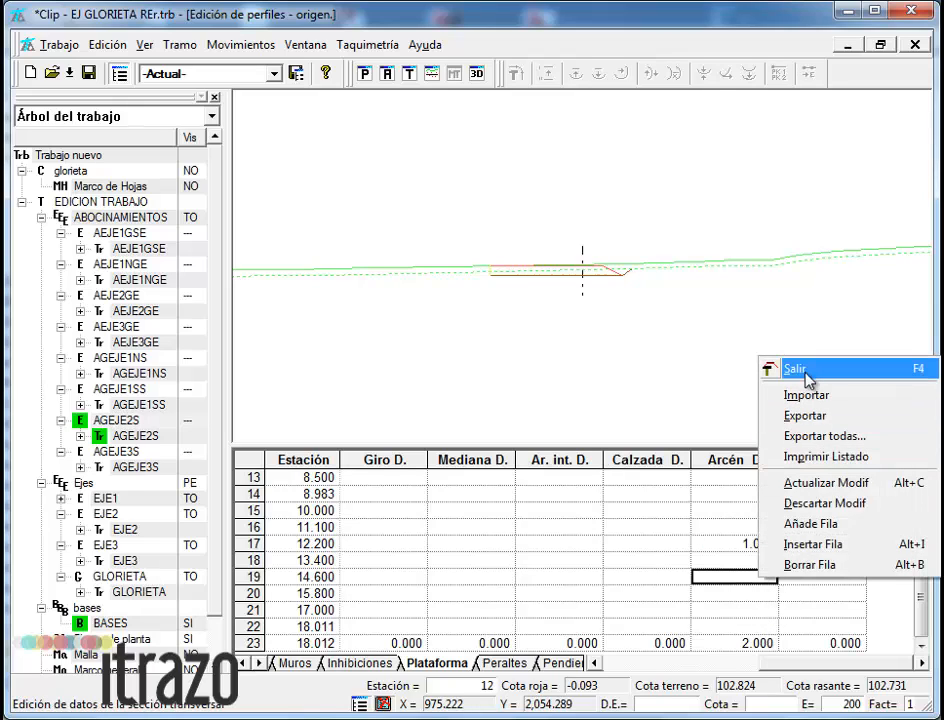
{"action": "left_click", "coordinate": [813, 483]}
{"action": "right_click", "coordinate": [801, 545]}
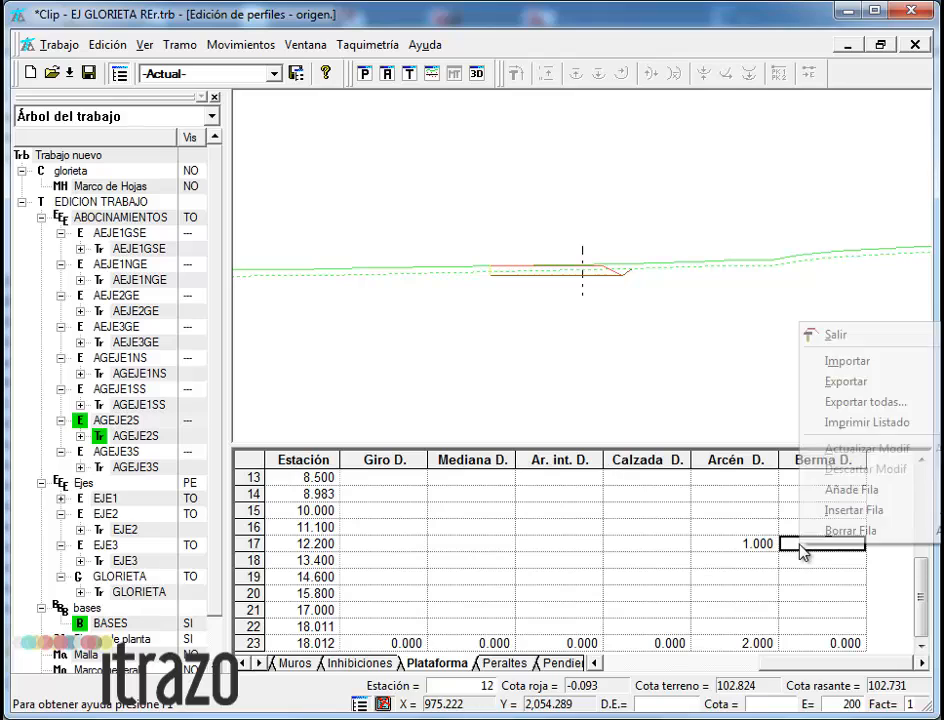
{"action": "left_click", "coordinate": [836, 334]}
{"action": "left_click", "coordinate": [915, 45]}
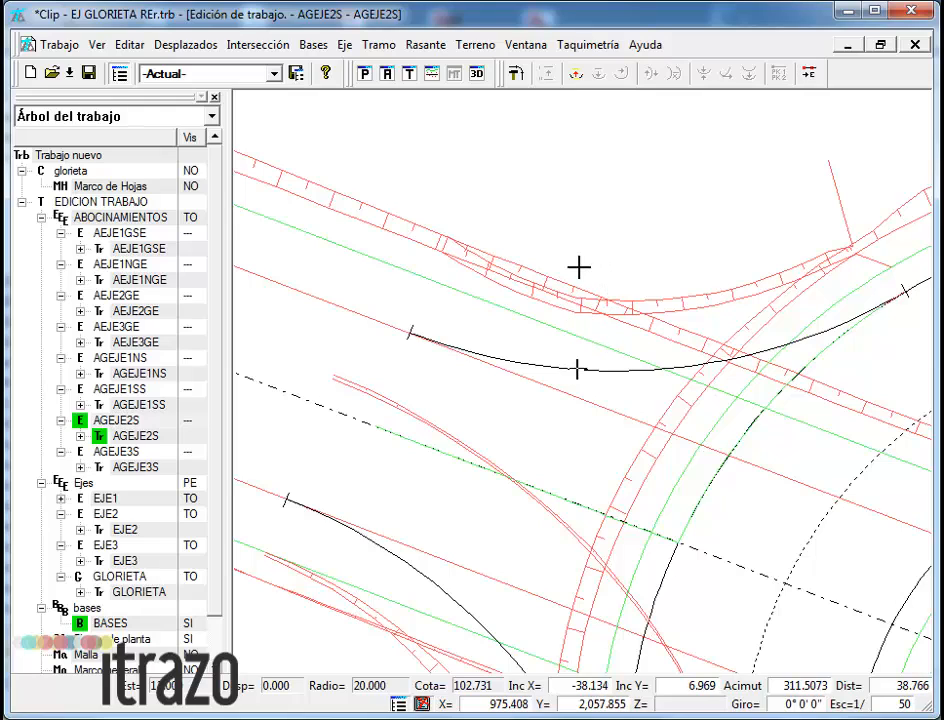
- Reopen AGEJE2S's section data from its profiles and show the last stations' right-side widths in the Plataforma table
{"action": "left_click", "coordinate": [409, 76]}
{"action": "right_click", "coordinate": [497, 186]}
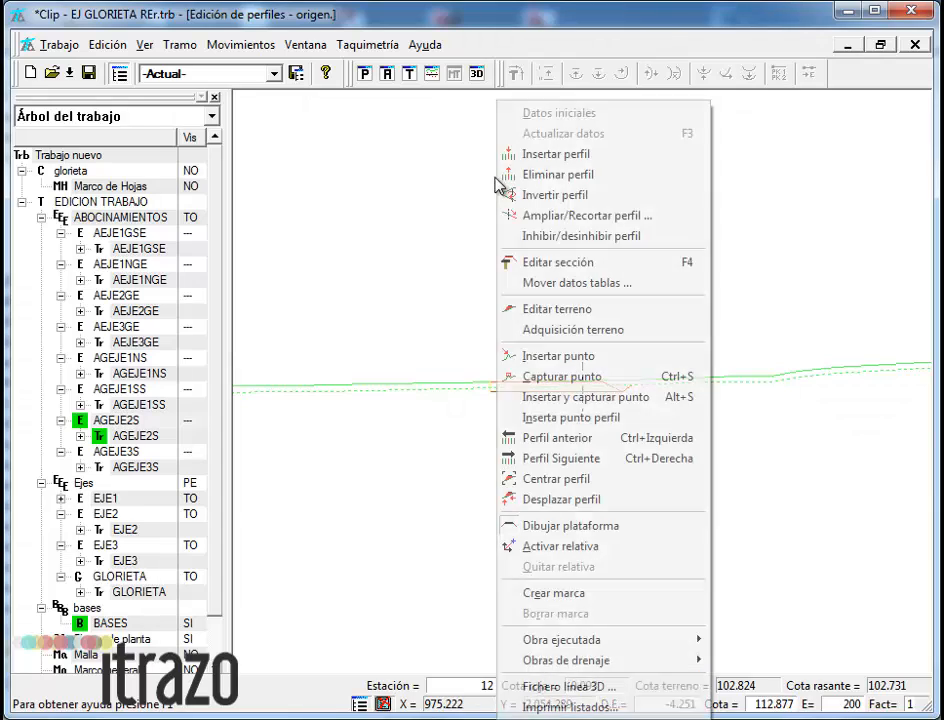
{"action": "left_click", "coordinate": [556, 262]}
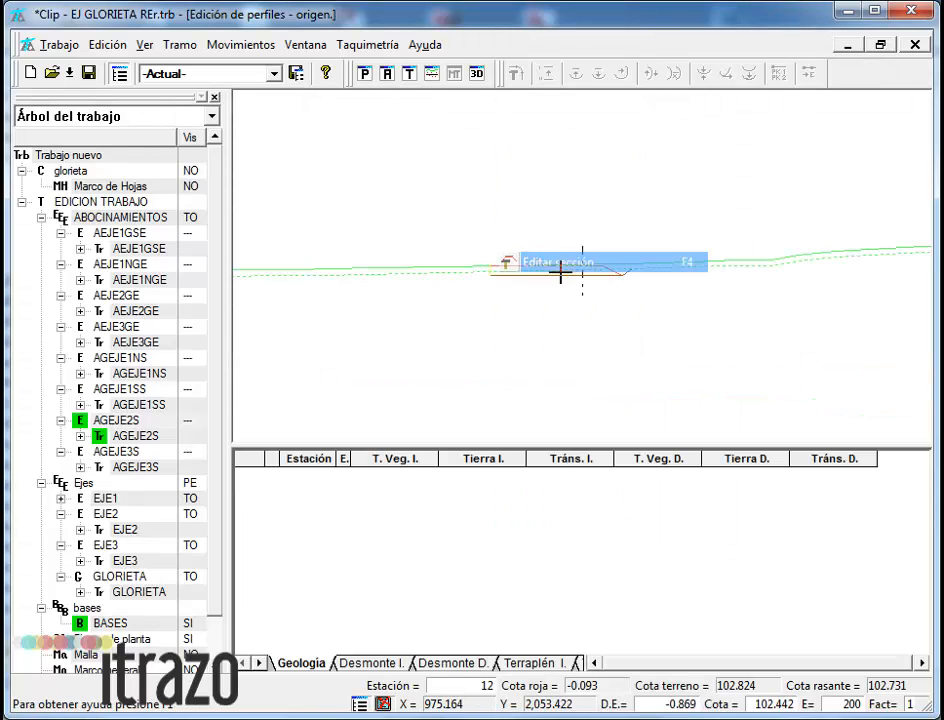
{"action": "left_click", "coordinate": [264, 664]}
{"action": "left_click", "coordinate": [273, 663]}
{"action": "left_click", "coordinate": [260, 663]}
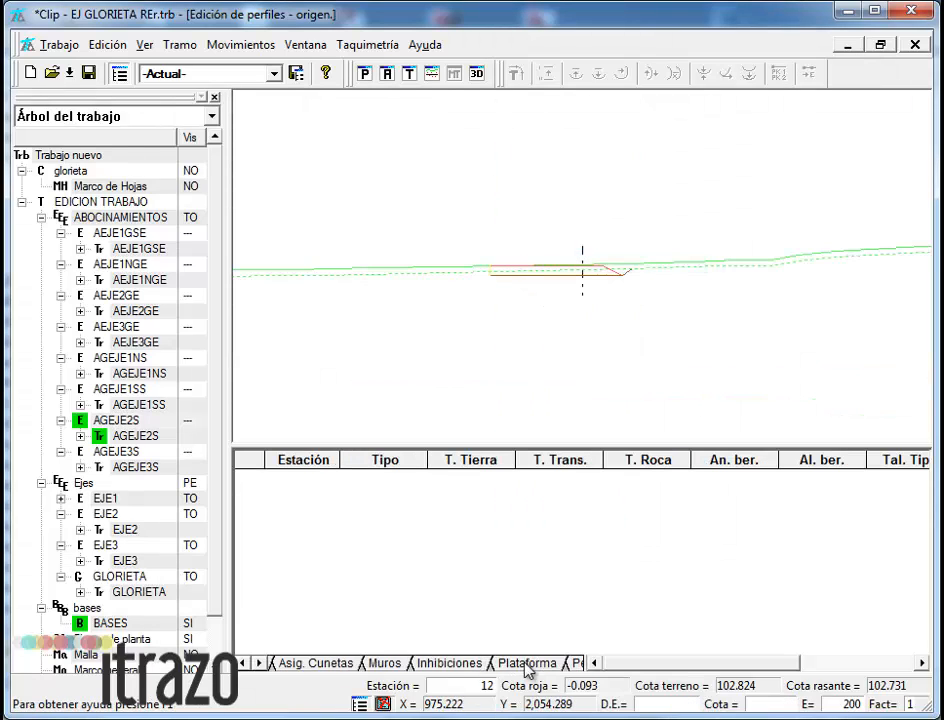
{"action": "left_click", "coordinate": [527, 664]}
{"action": "left_click_drag", "start_coordinate": [920, 514], "coordinate": [912, 615]}
{"action": "left_click", "coordinate": [890, 663]}
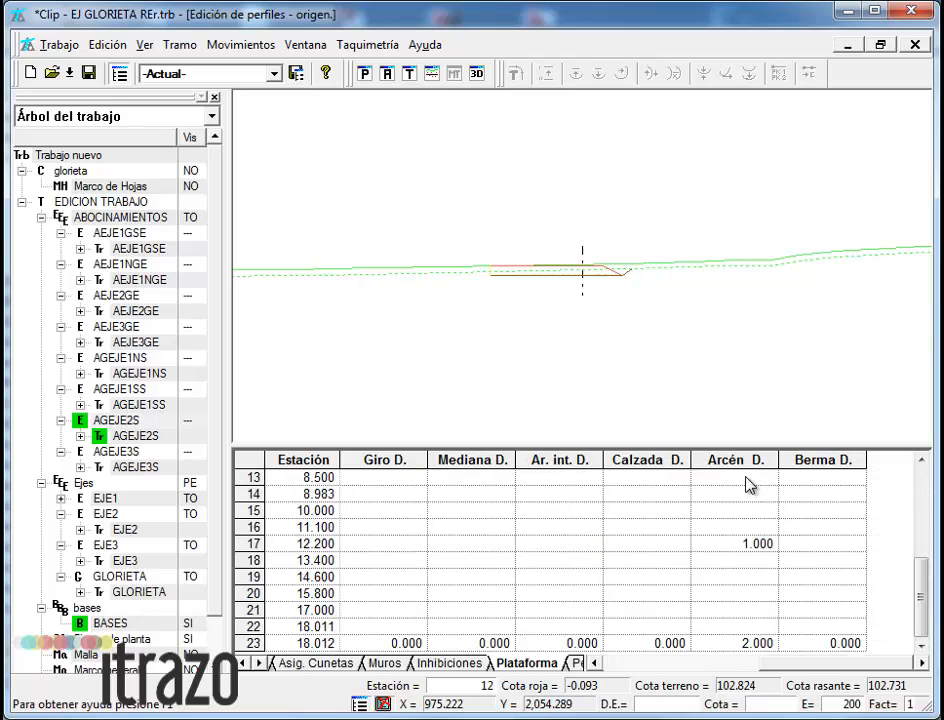
- Set the right shoulder width (Arcén D.) to 1 at station 8.500 and clear the value at station 12.200
{"action": "left_click", "coordinate": [749, 479]}
{"action": "type", "text": "1"}
{"action": "left_click", "coordinate": [763, 544]}
{"action": "key", "text": "BackSpace"}
- Update the Plataforma modifications, close the section data and profiles, and review the flares around the roundabout in plan
{"action": "right_click", "coordinate": [877, 514]}
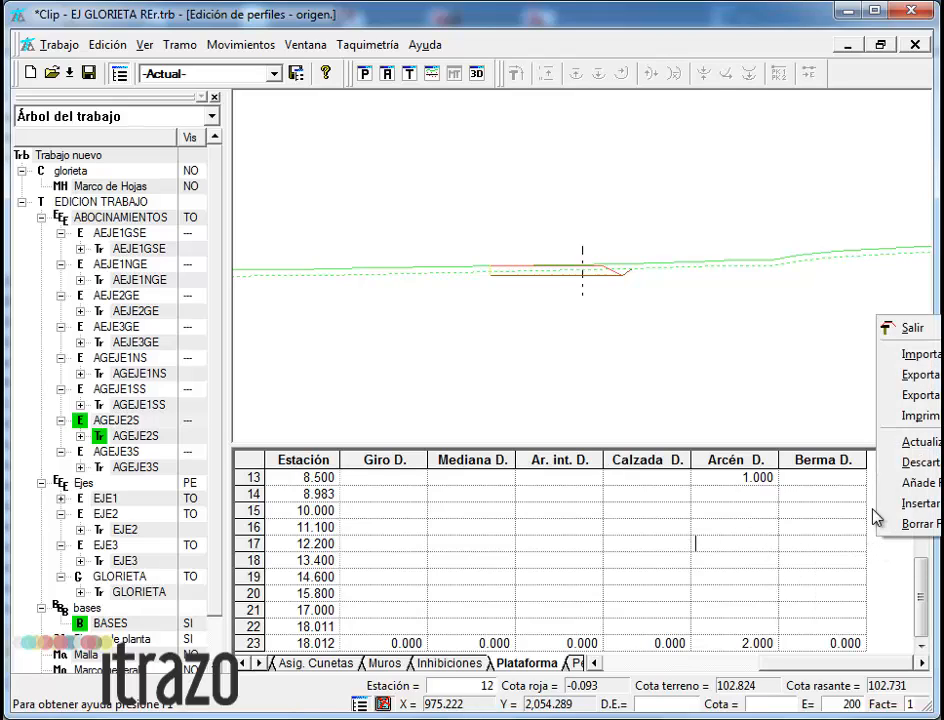
{"action": "left_click", "coordinate": [880, 443]}
{"action": "right_click", "coordinate": [890, 564]}
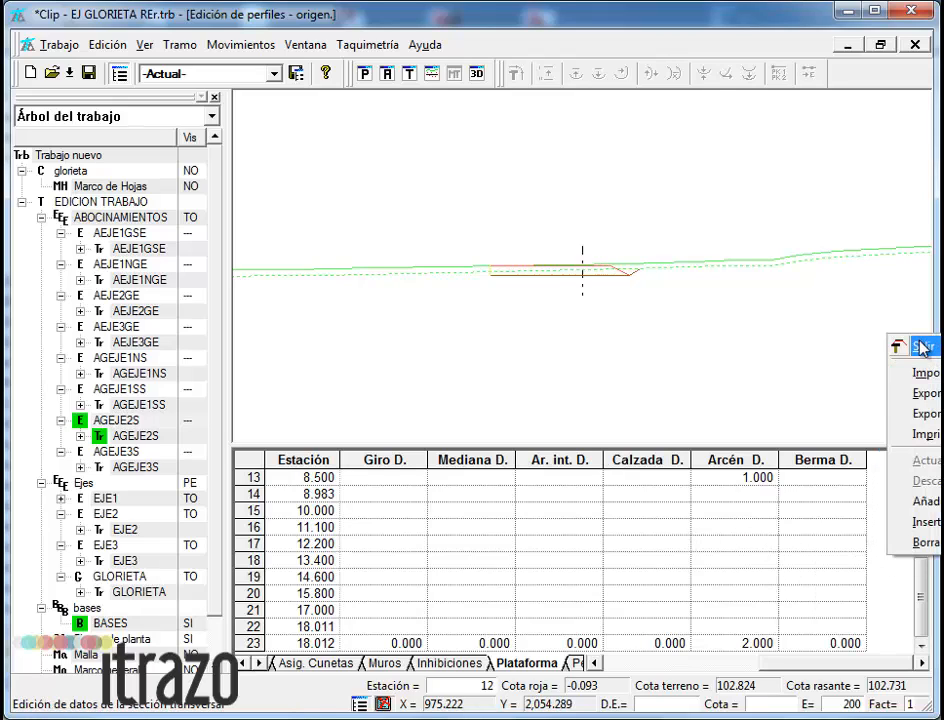
{"action": "left_click", "coordinate": [922, 347]}
{"action": "left_click", "coordinate": [914, 44]}
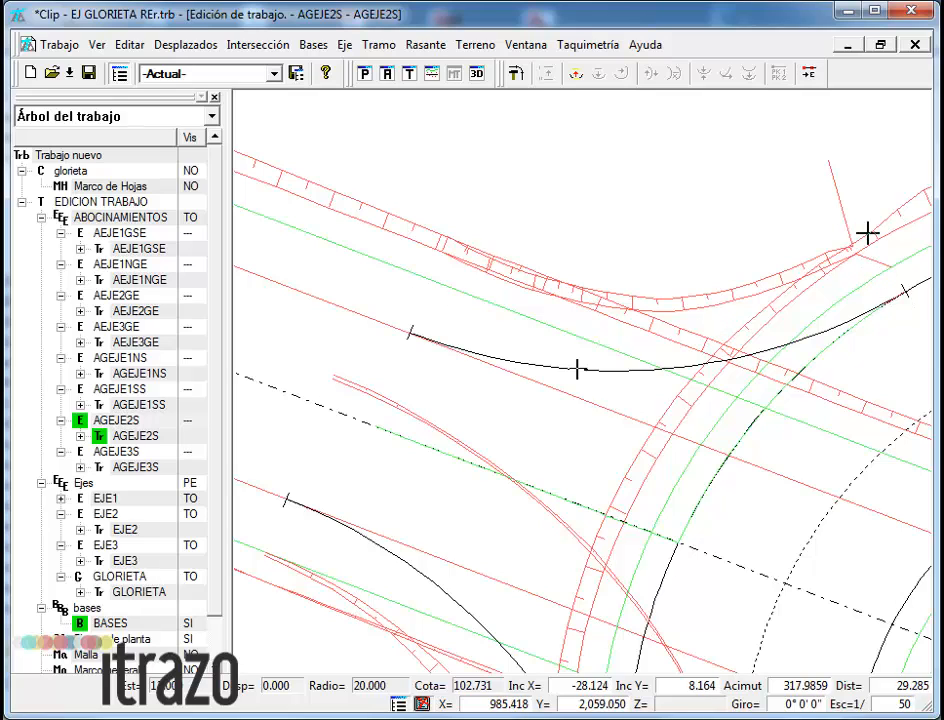
{"action": "scroll", "coordinate": [535, 290], "scroll_direction": "down", "scroll_amount": 2}
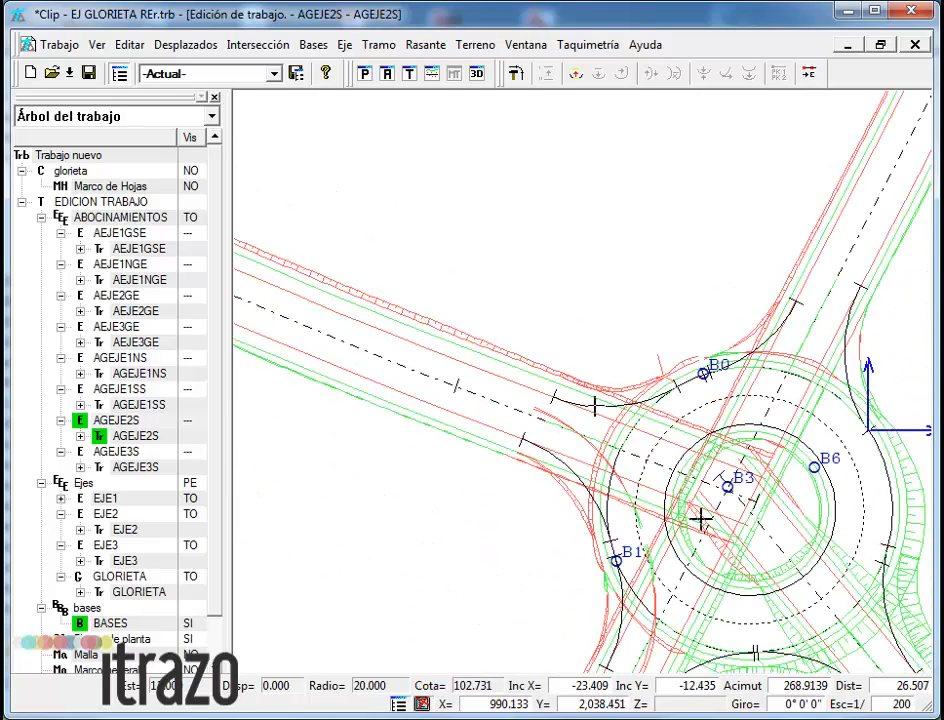
{"action": "scroll", "coordinate": [753, 531], "scroll_direction": "up", "scroll_amount": 1}
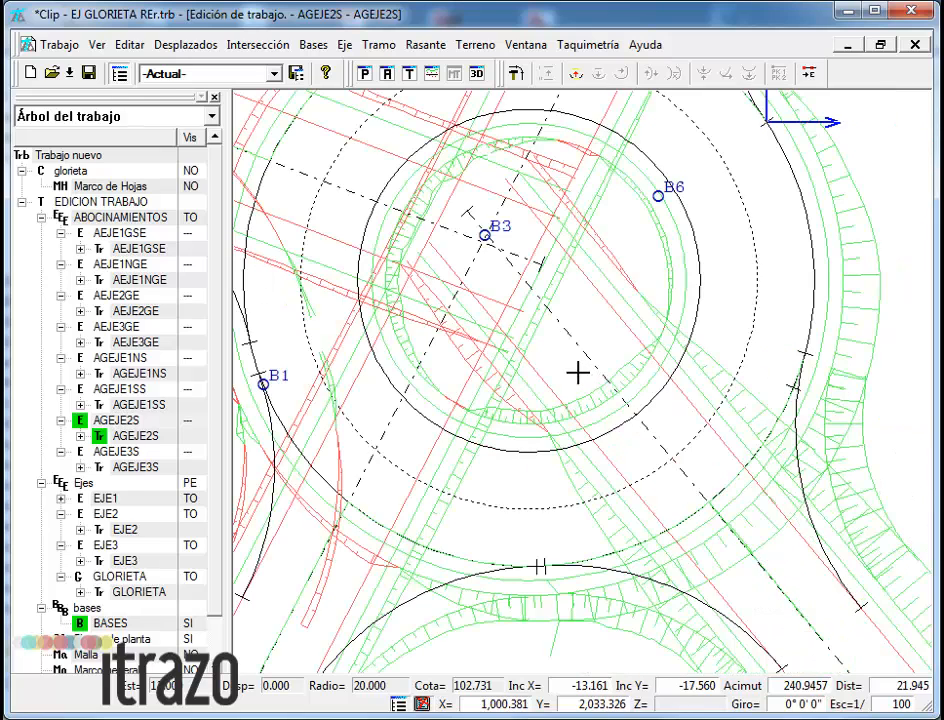
{"action": "scroll", "coordinate": [578, 373], "scroll_direction": "down", "scroll_amount": 1}
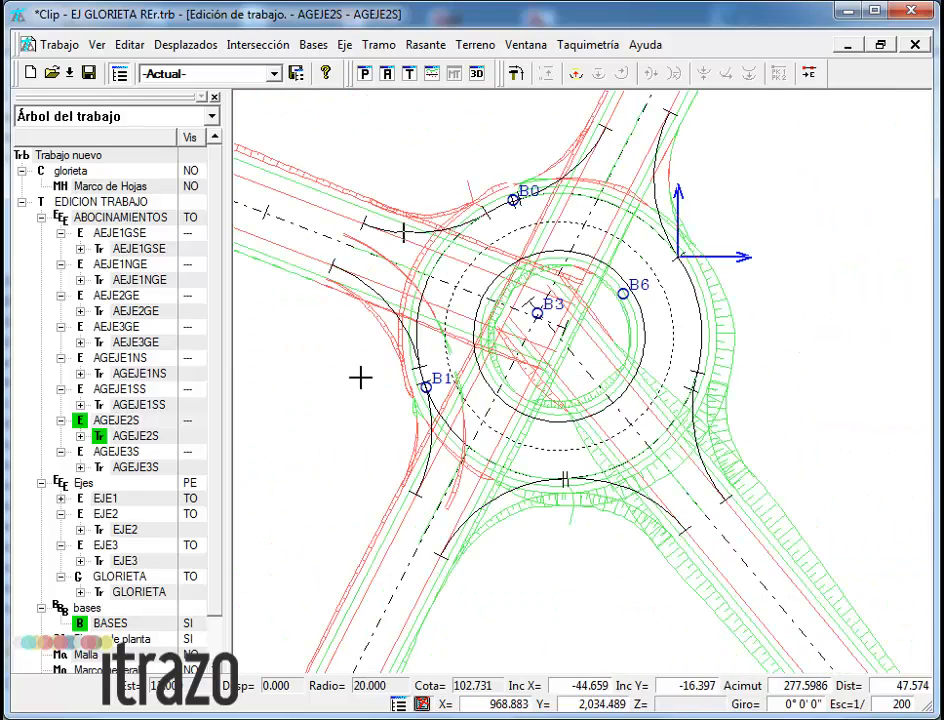